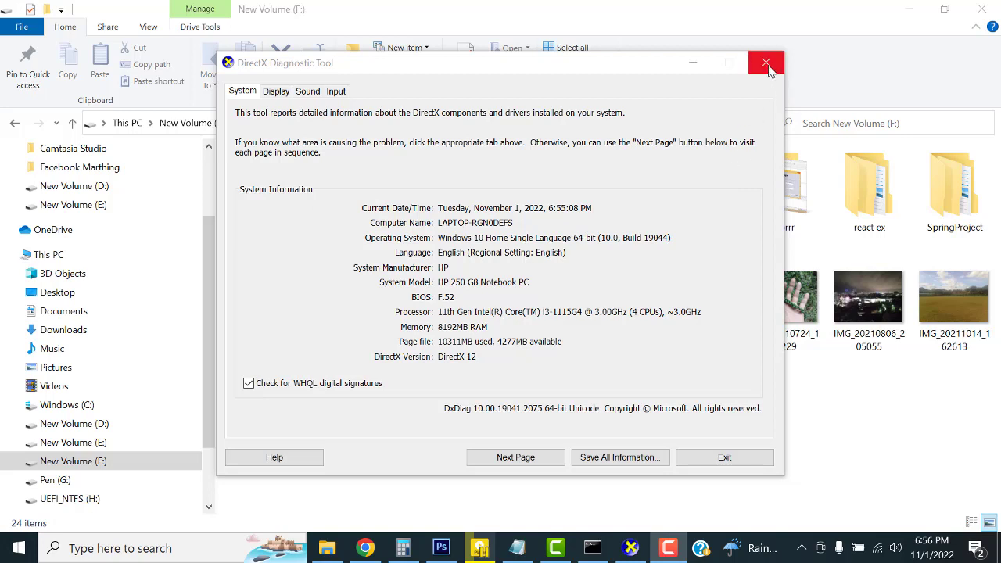
Step: Launch the DirectX Diagnostic Tool by running dxdiag, and close the duplicate window
right_click(20, 542)
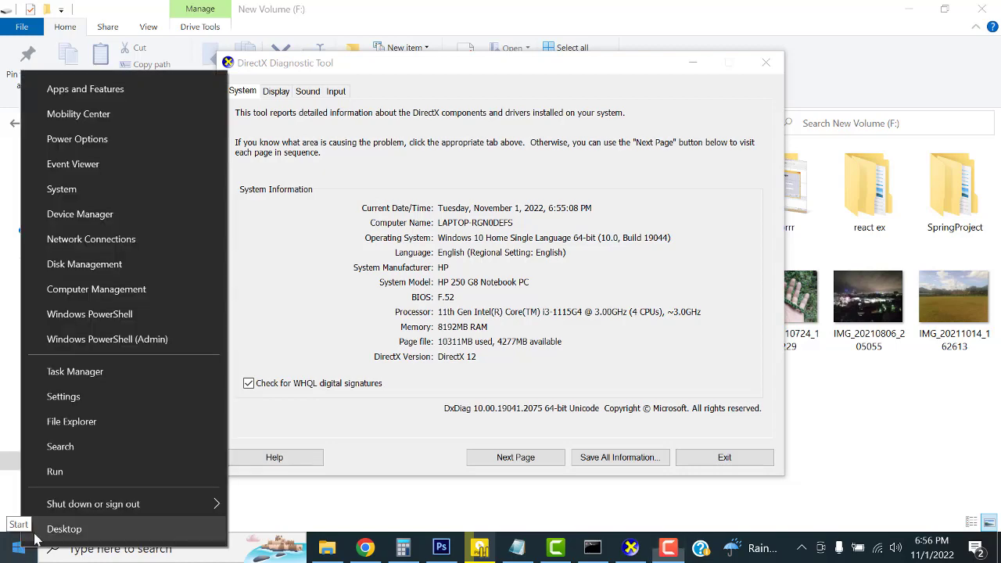
click(76, 473)
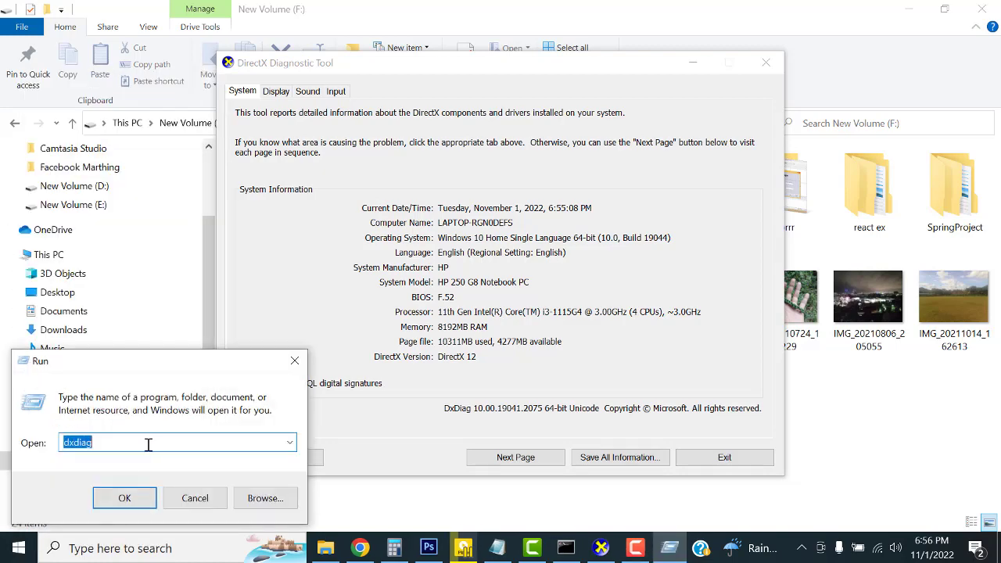
text(dxdi)
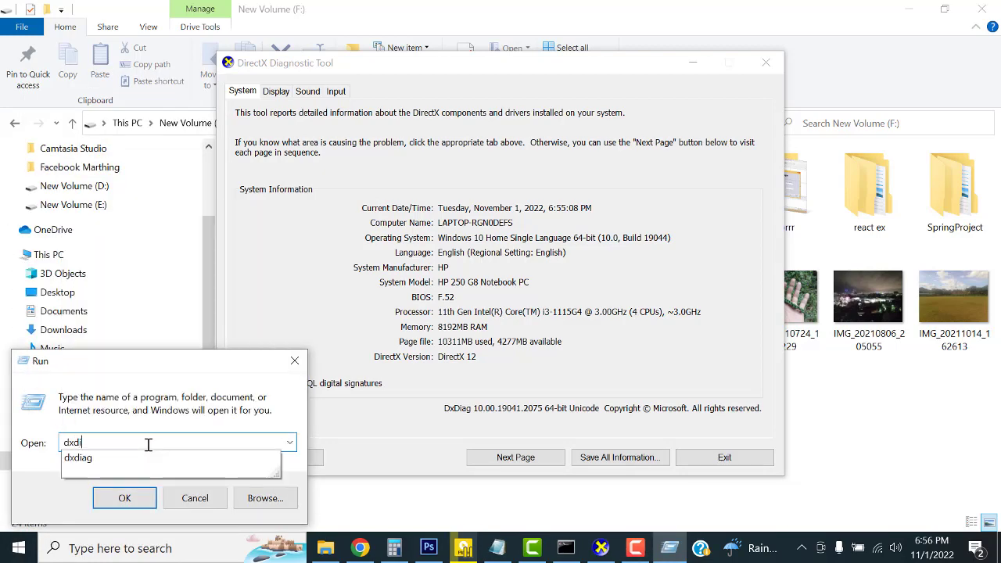
text(ag)
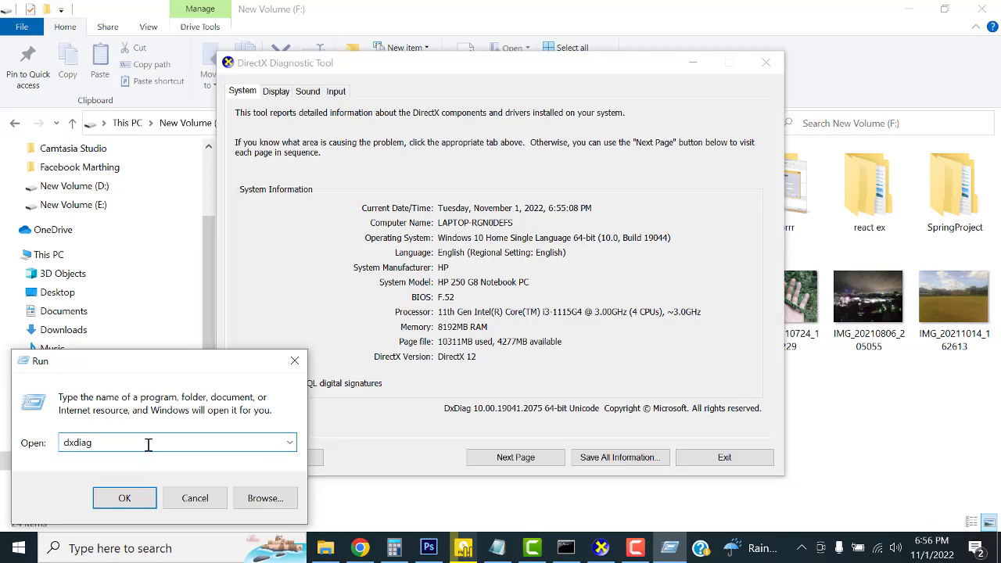
click(125, 497)
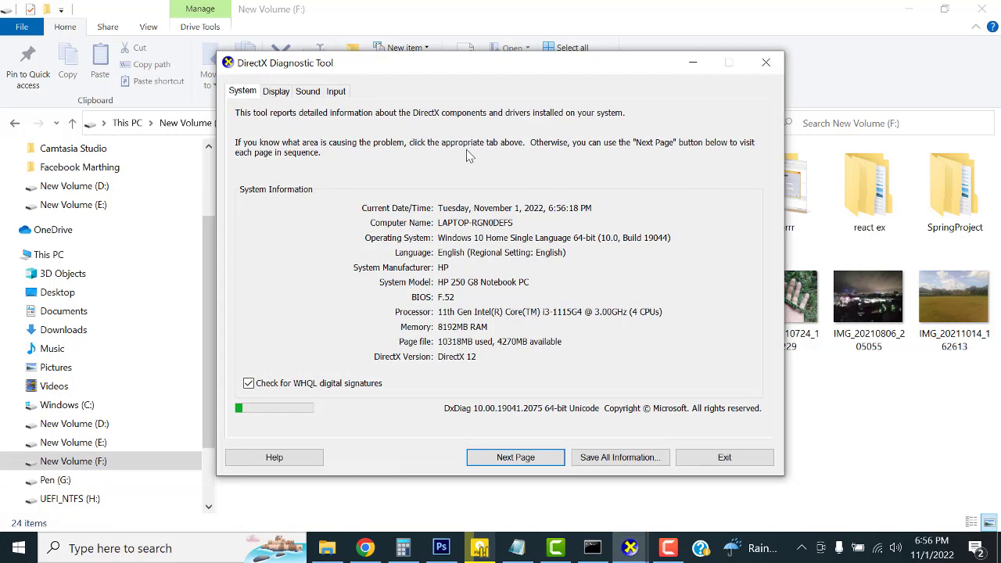
drag(649, 239, 559, 107)
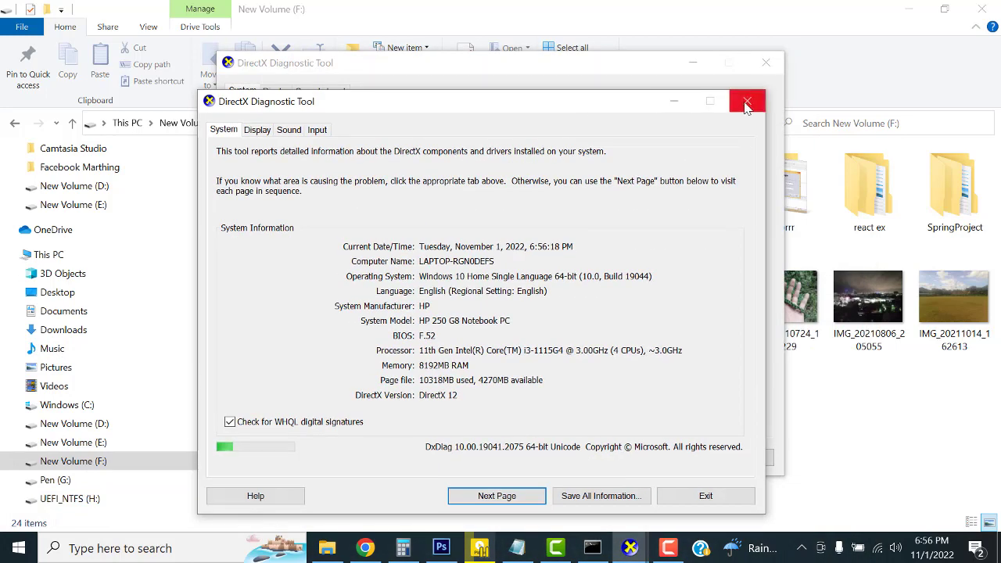
click(768, 98)
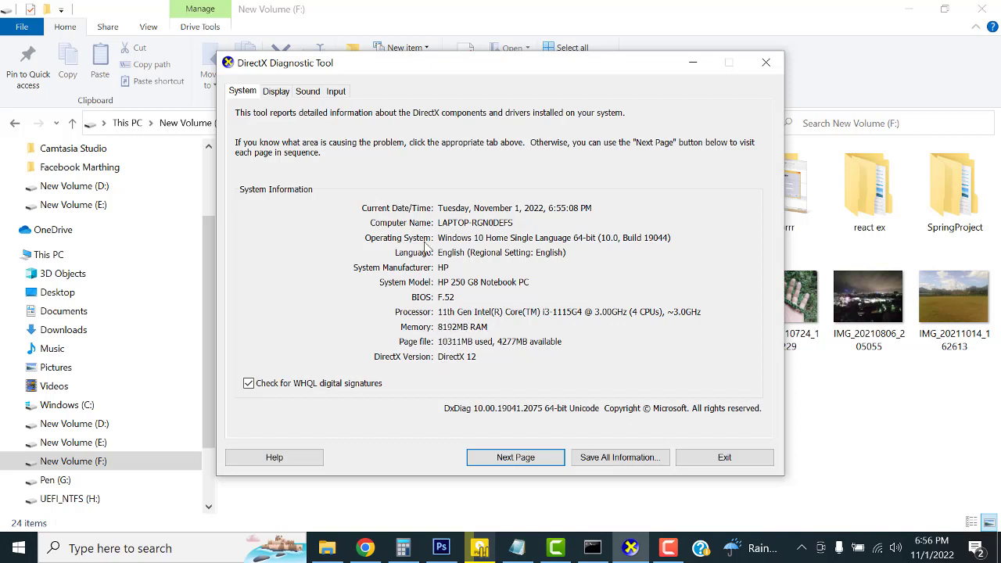
Step: Review the Display, Sound, Input and System information in the DirectX Diagnostic Tool and close it
click(276, 92)
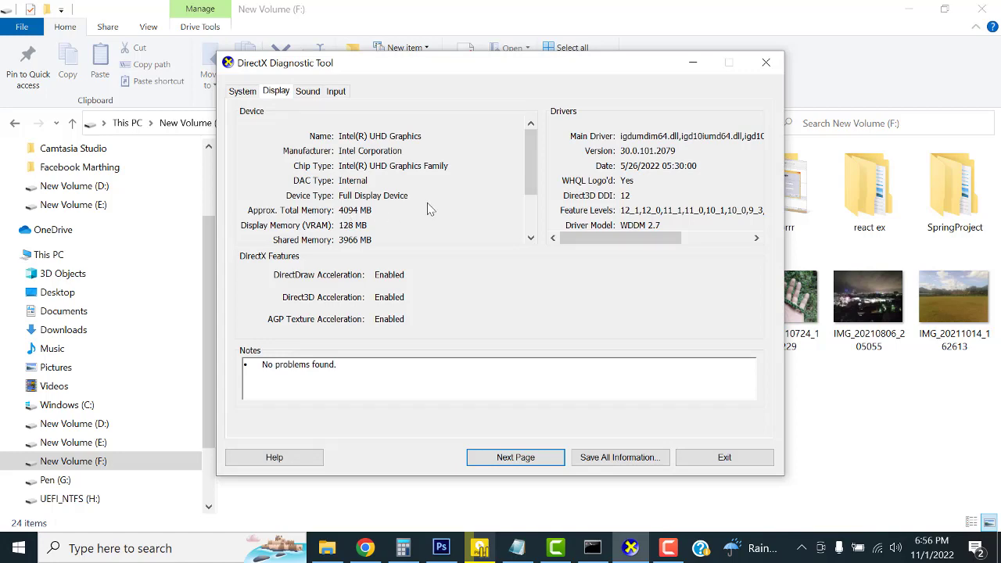
drag(531, 161, 510, 121)
click(310, 91)
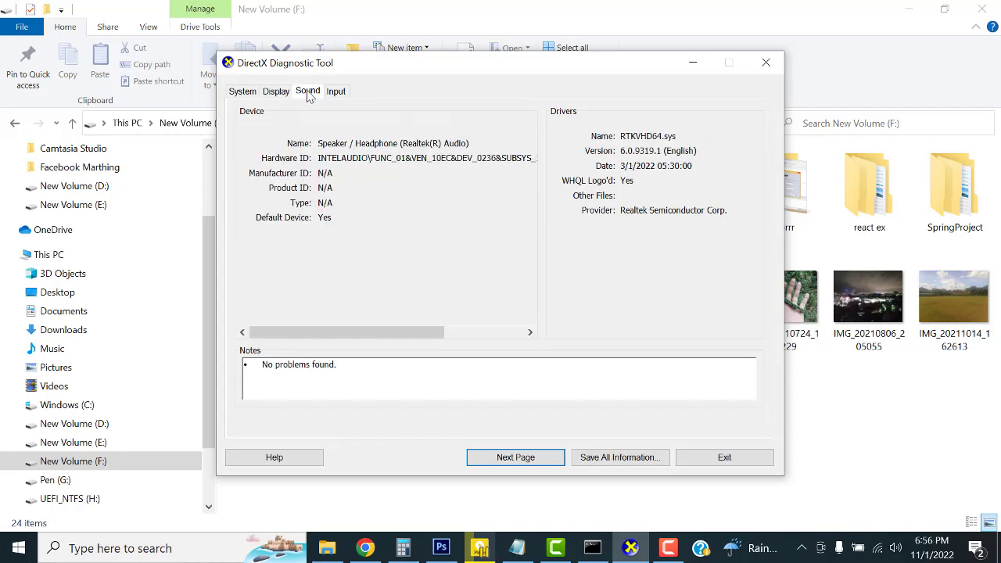
click(328, 93)
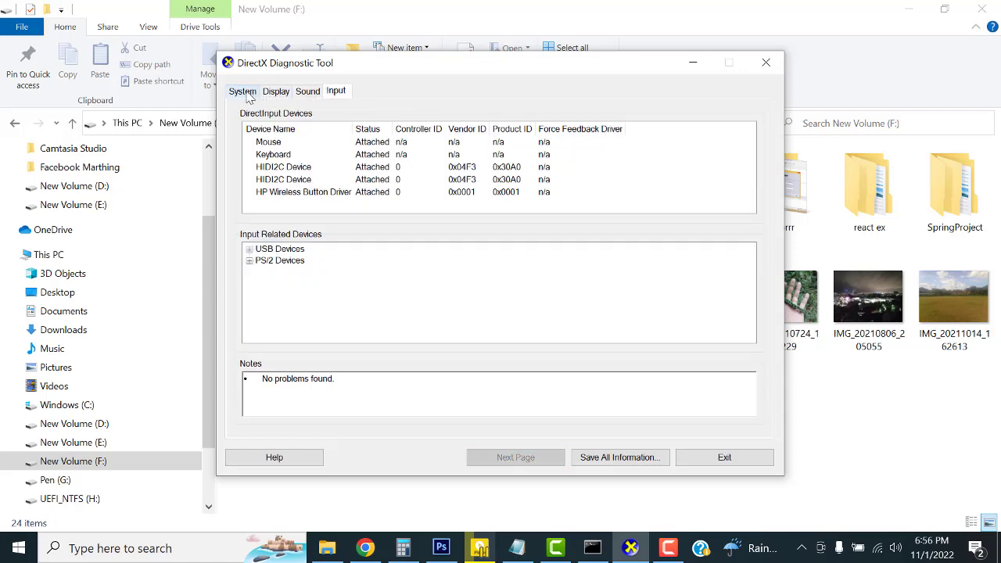
click(243, 92)
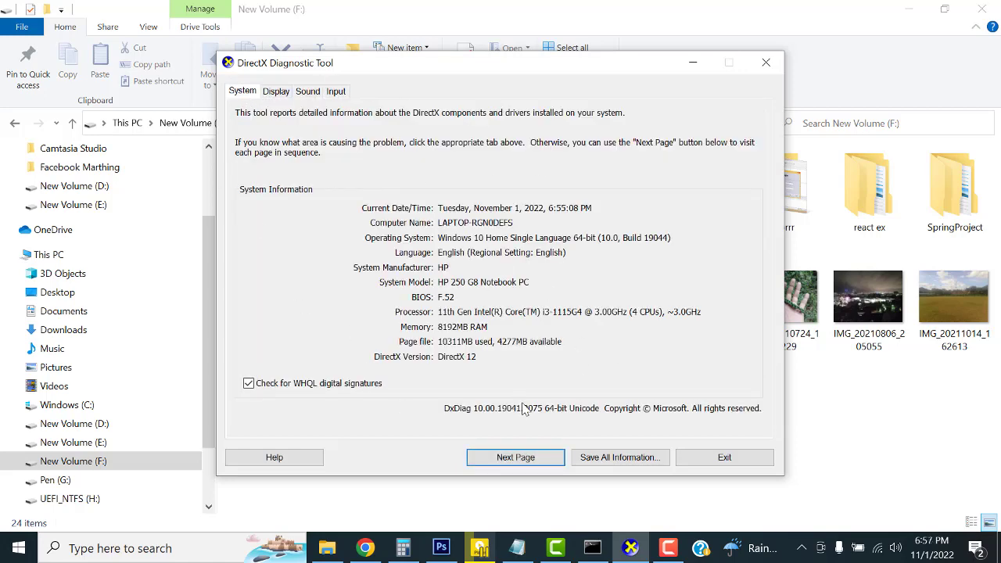
click(768, 64)
Step: View the device specifications in This PC's properties and the Display settings, and close Settings
right_click(47, 261)
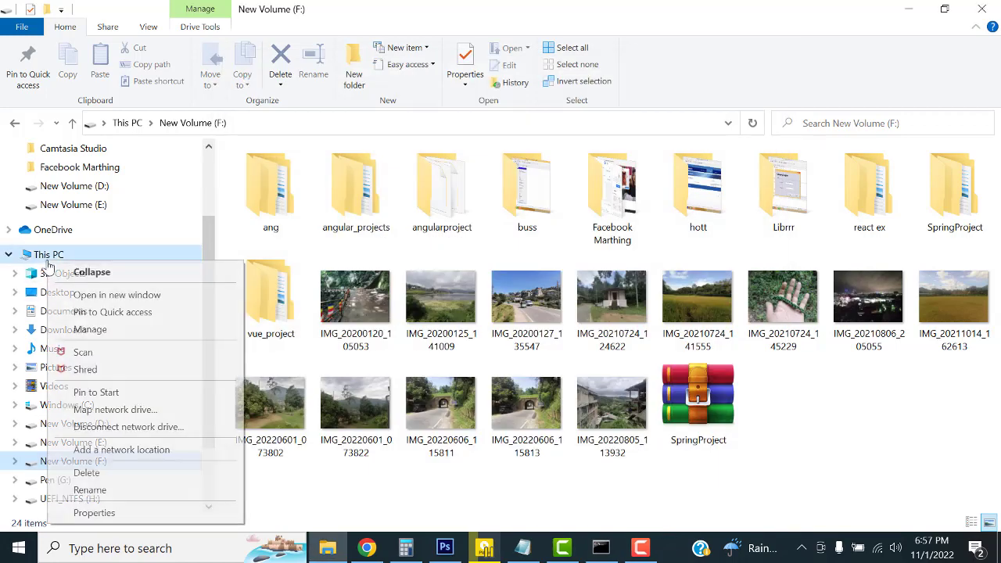
click(95, 512)
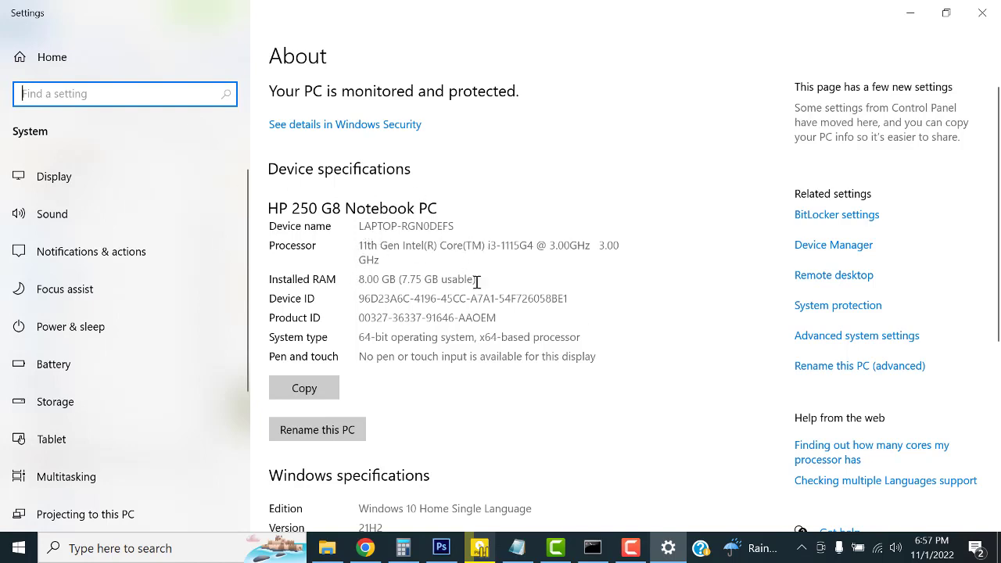
click(69, 187)
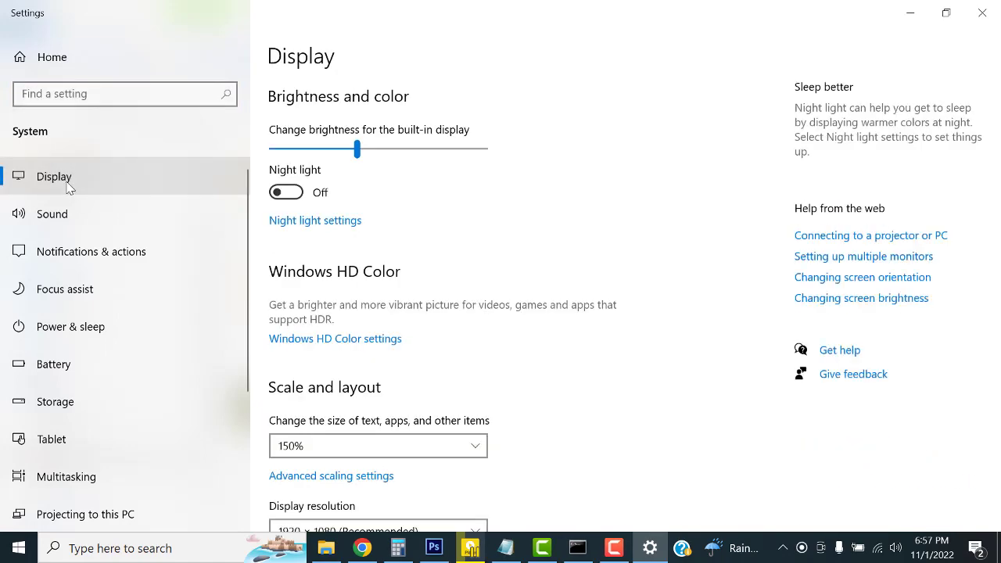
scroll(714, 250, down, 3)
scroll(714, 249, down, 1)
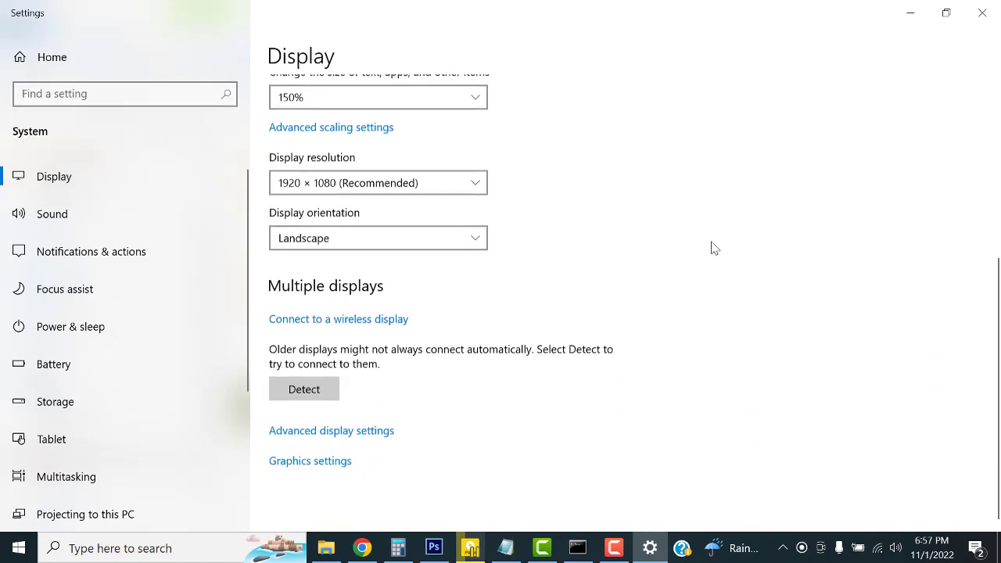
scroll(714, 249, up, 5)
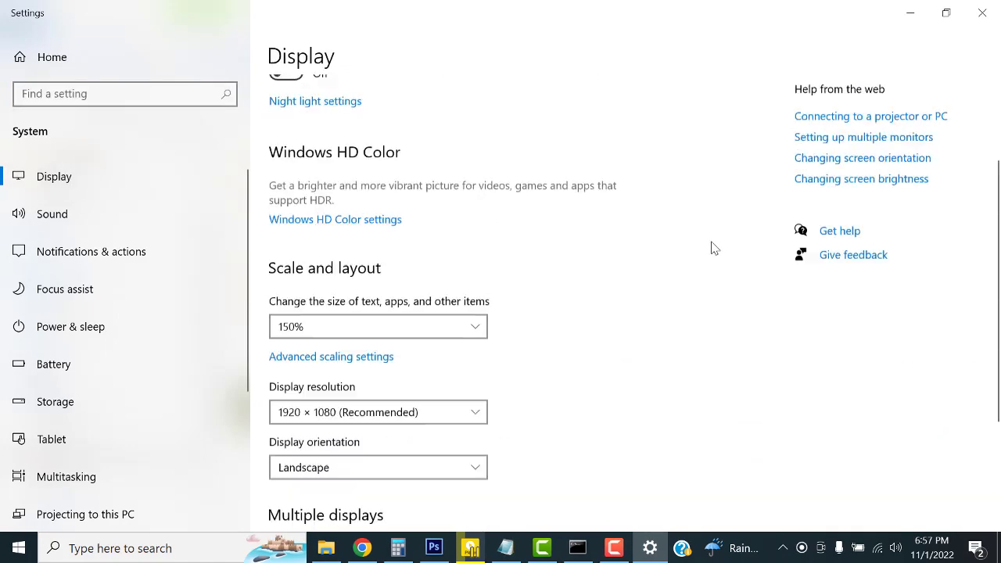
click(21, 60)
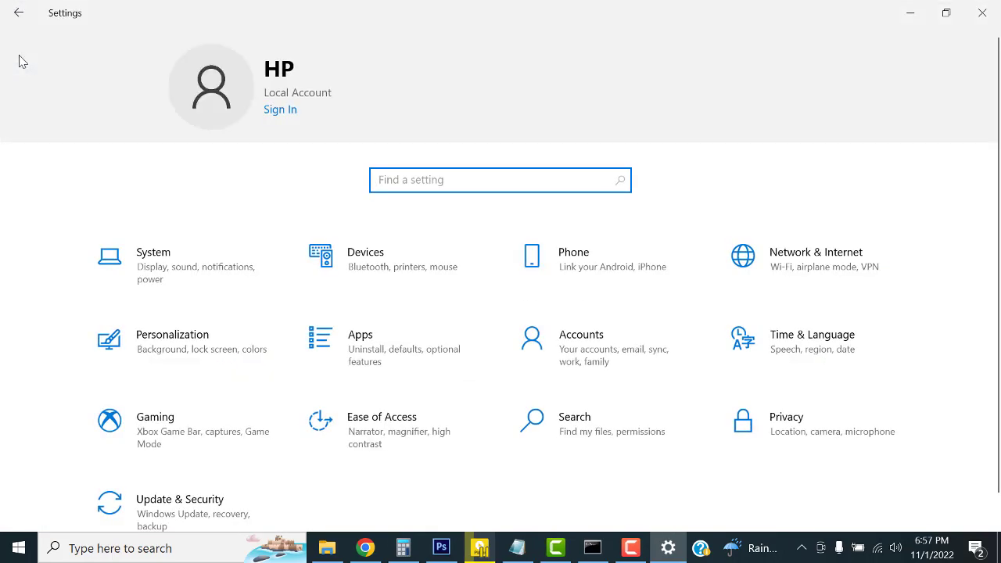
click(982, 13)
Step: Open a Command Prompt window by running cmd
right_click(35, 557)
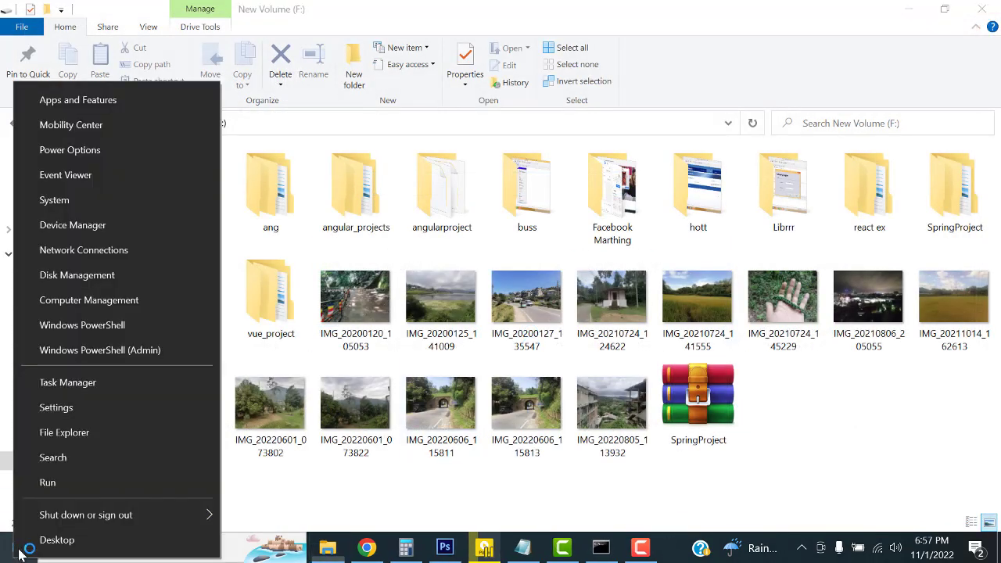
click(47, 480)
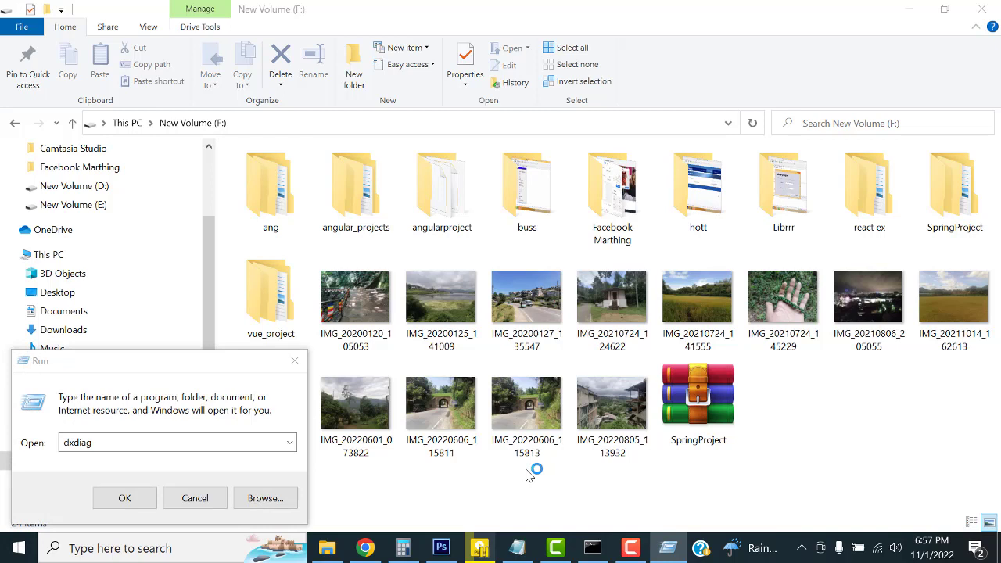
click(187, 446)
click(180, 447)
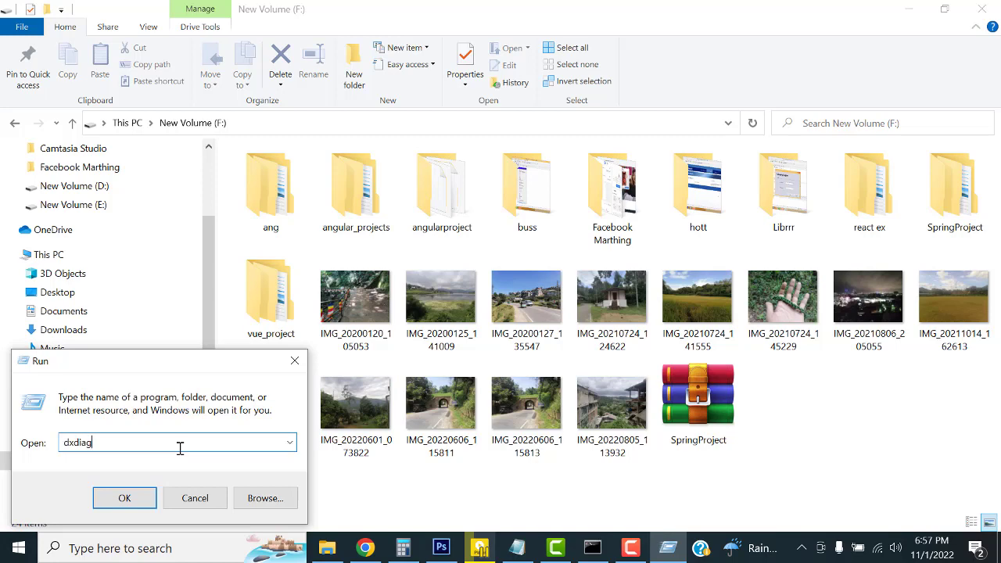
double_click(180, 448)
text(cmd)
key(Return)
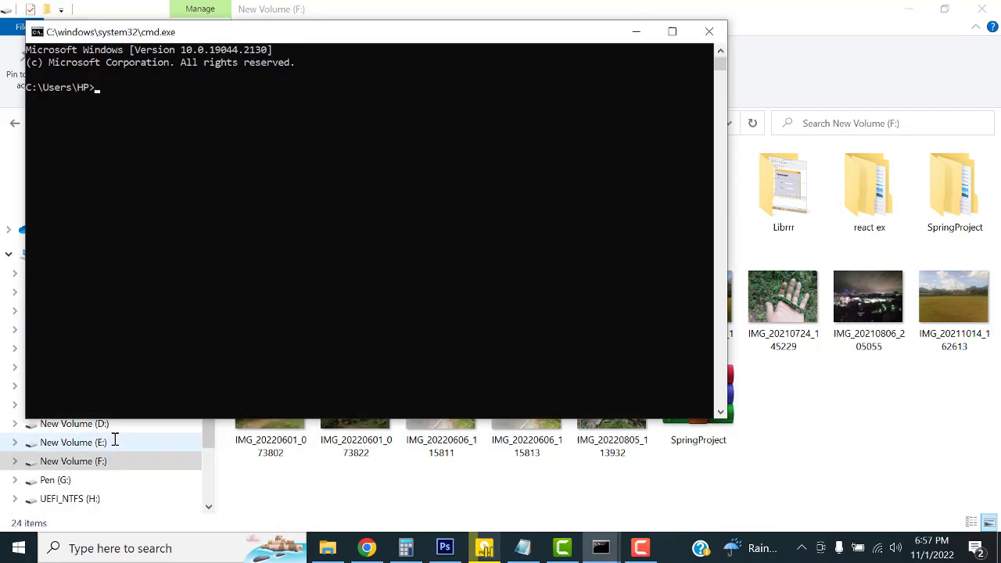
Step: Reposition the Command Prompt window toward the middle of the screen and run the systeminfo command
drag(288, 39, 476, 75)
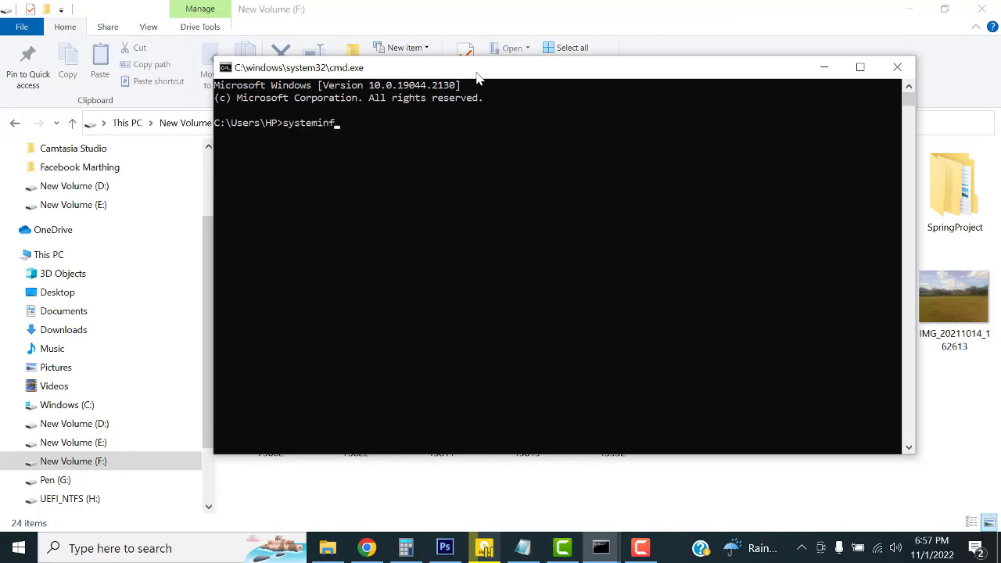
text(systeminfo)
key(Return)
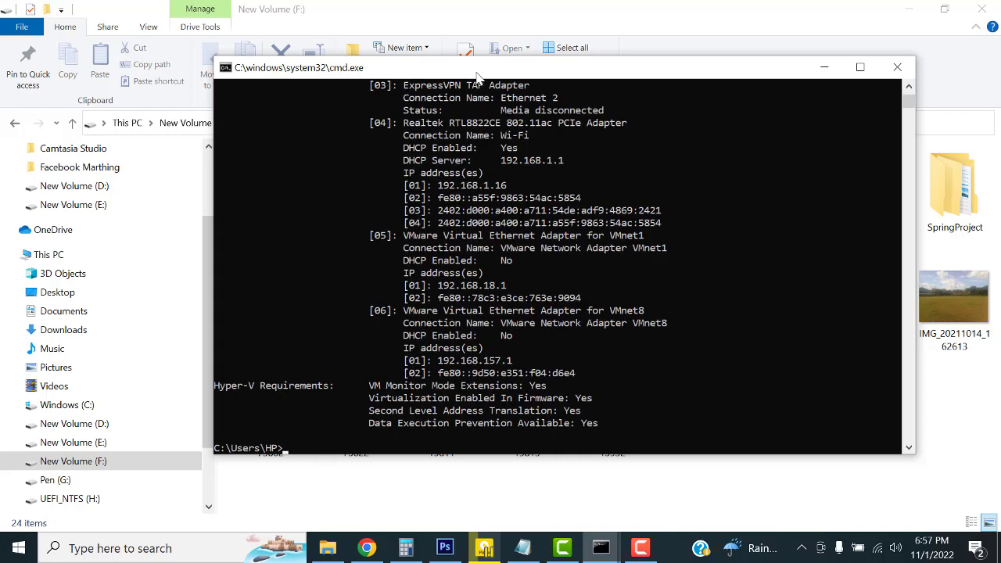
Step: Examine the full systeminfo output, including the OS, processor, BIOS, memory, hotfix, network card and Hyper-V details
scroll(565, 134, up, 20)
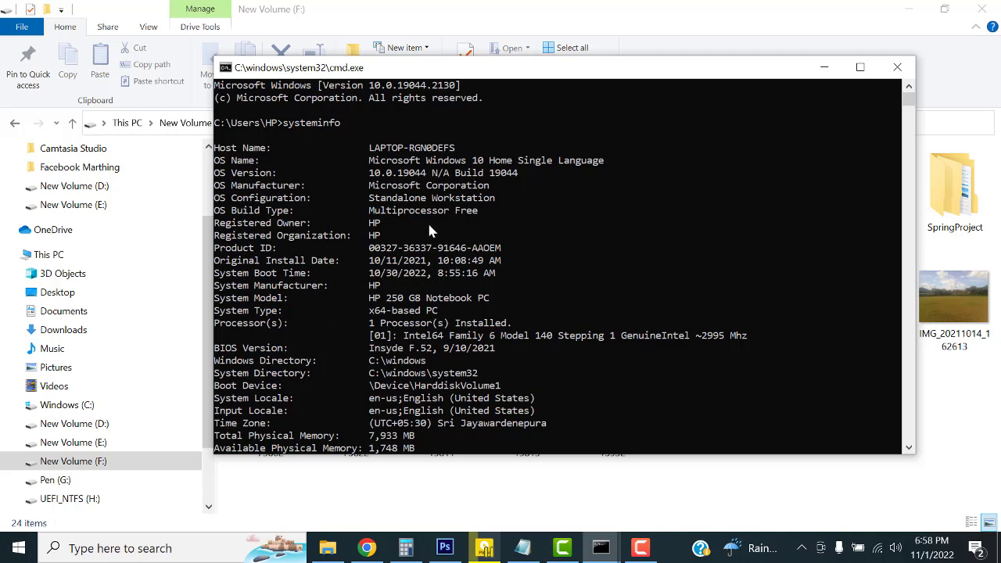
scroll(532, 313, down, 1)
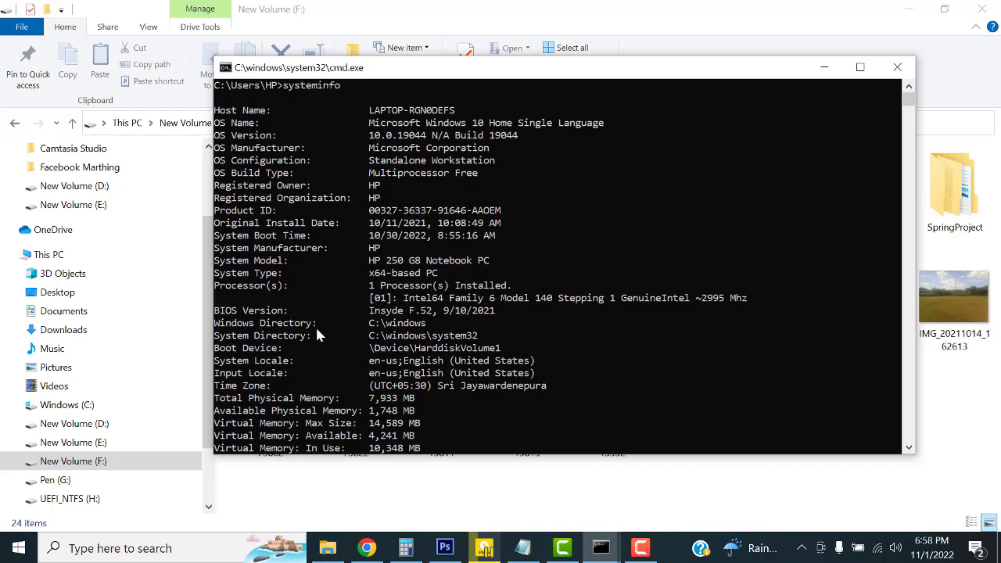
scroll(574, 316, down, 2)
scroll(501, 312, down, 1)
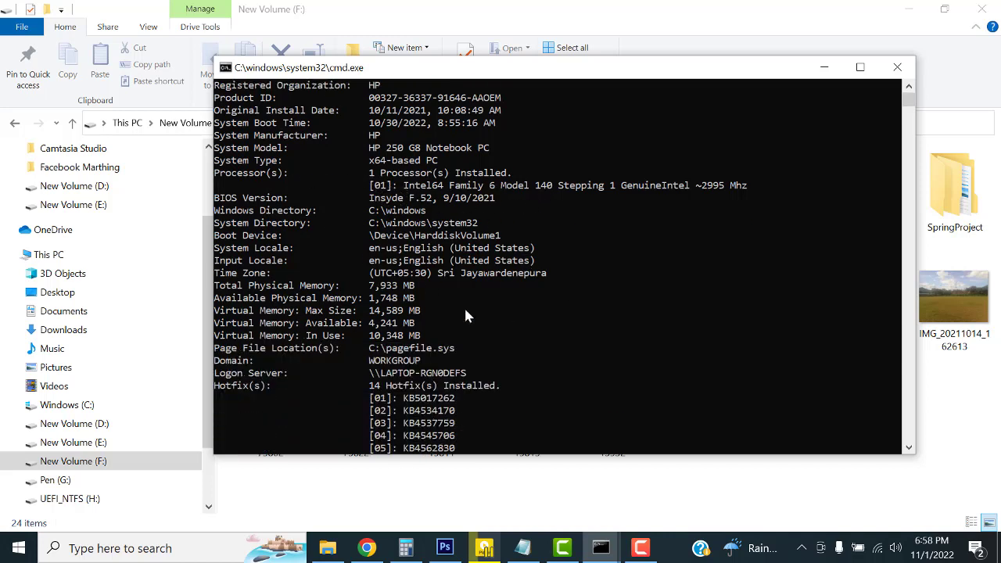
scroll(501, 313, down, 9)
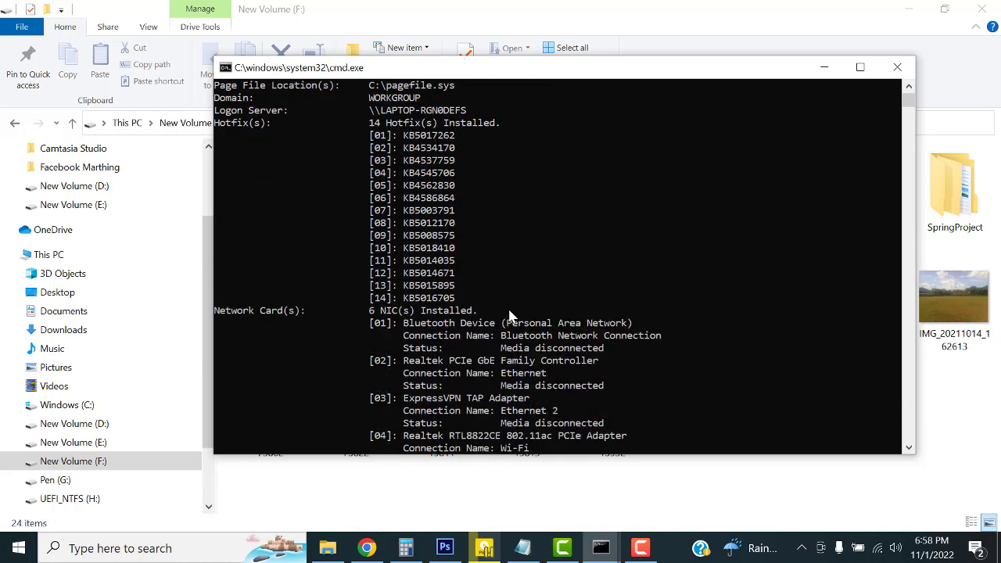
scroll(639, 301, down, 9)
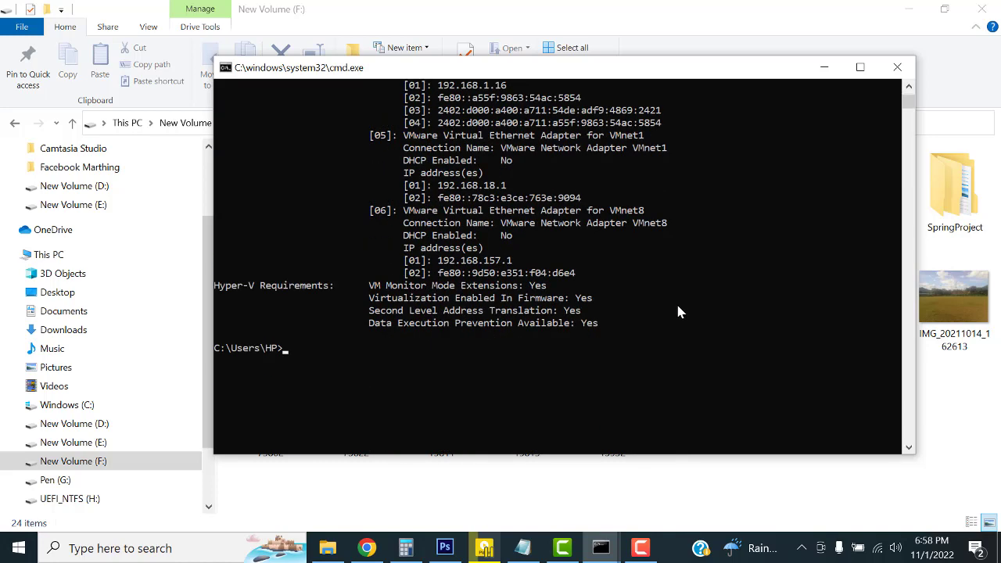
scroll(586, 317, up, 20)
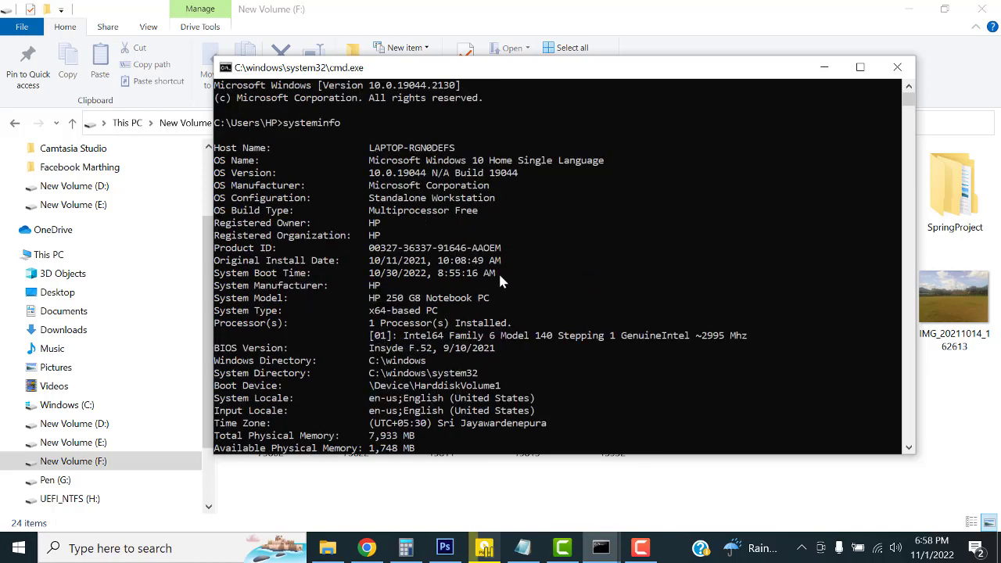
scroll(637, 247, down, 1)
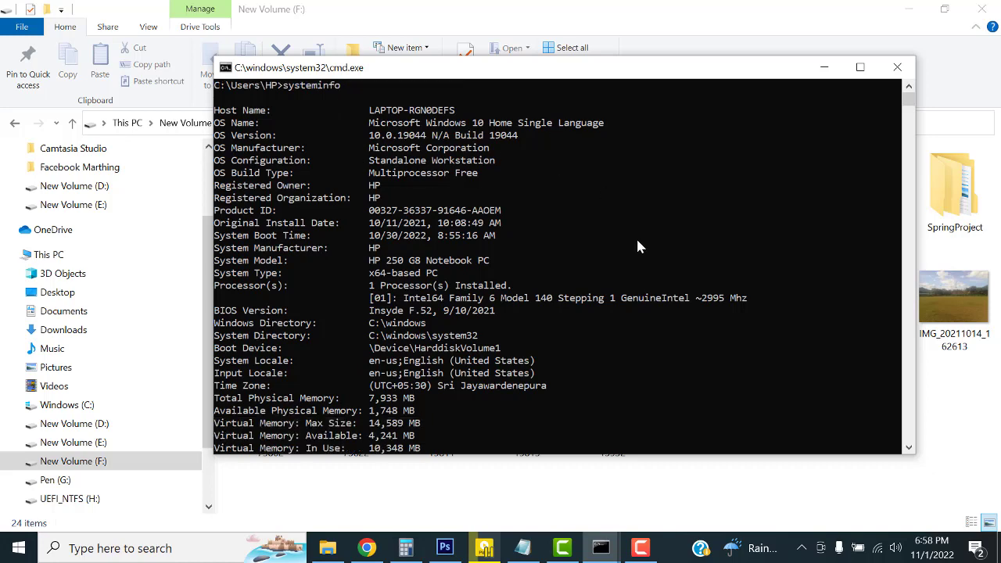
scroll(637, 247, up, 1)
scroll(638, 248, down, 4)
scroll(637, 247, down, 9)
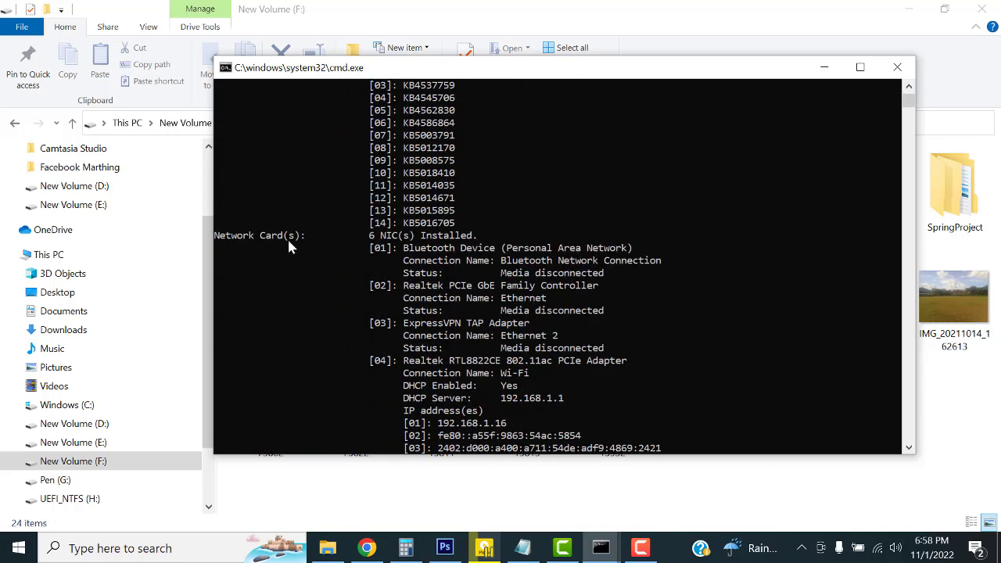
scroll(503, 246, down, 9)
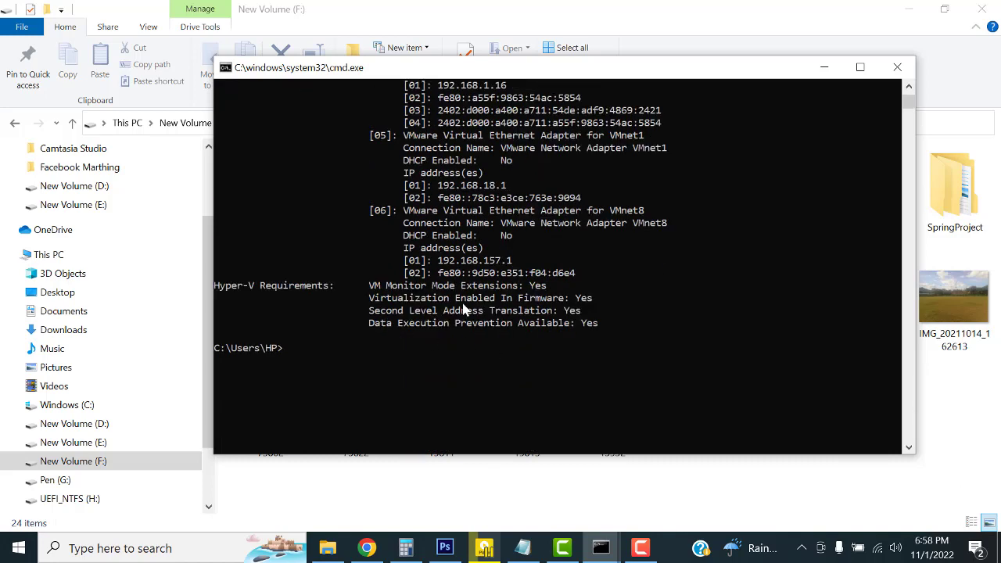
scroll(463, 310, up, 18)
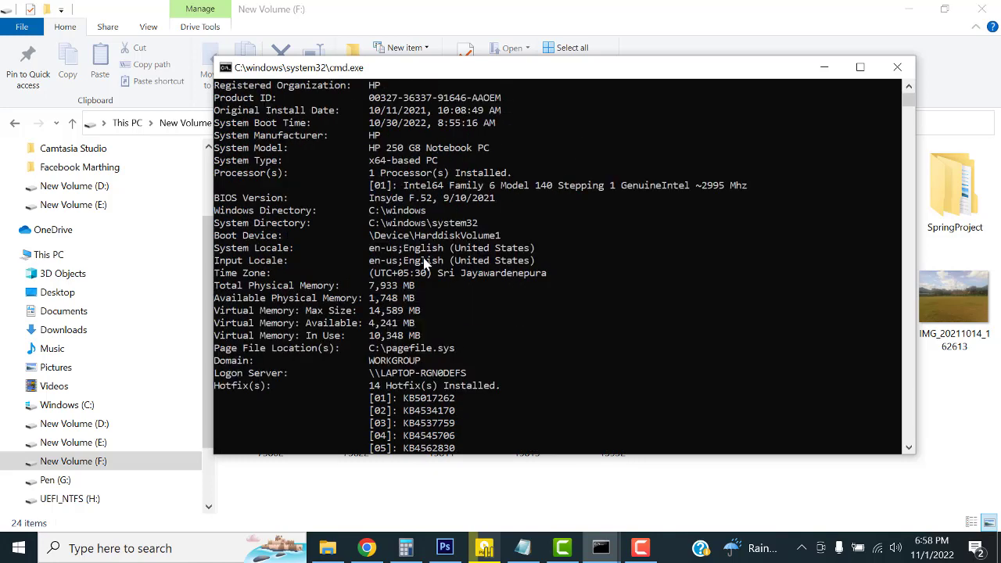
scroll(425, 265, up, 1)
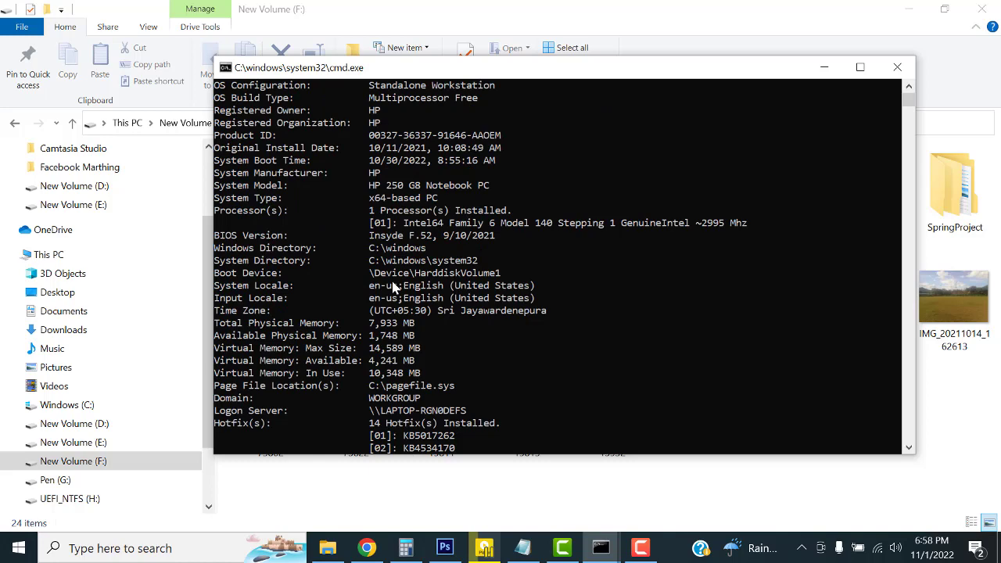
scroll(423, 344, up, 3)
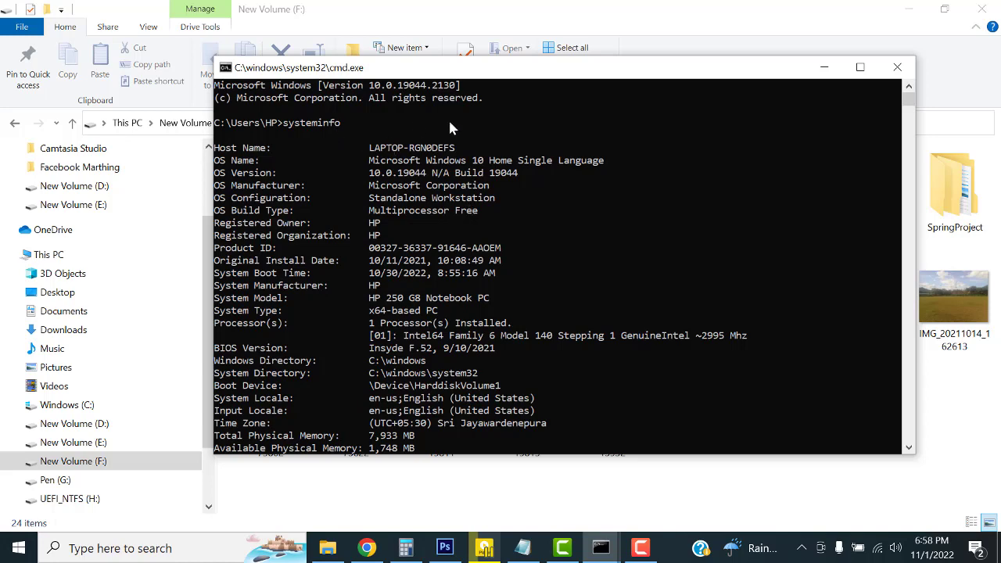
Step: Review the systeminfo output again from the host name through the Hyper-V requirements, and close the Command Prompt window
scroll(543, 160, down, 20)
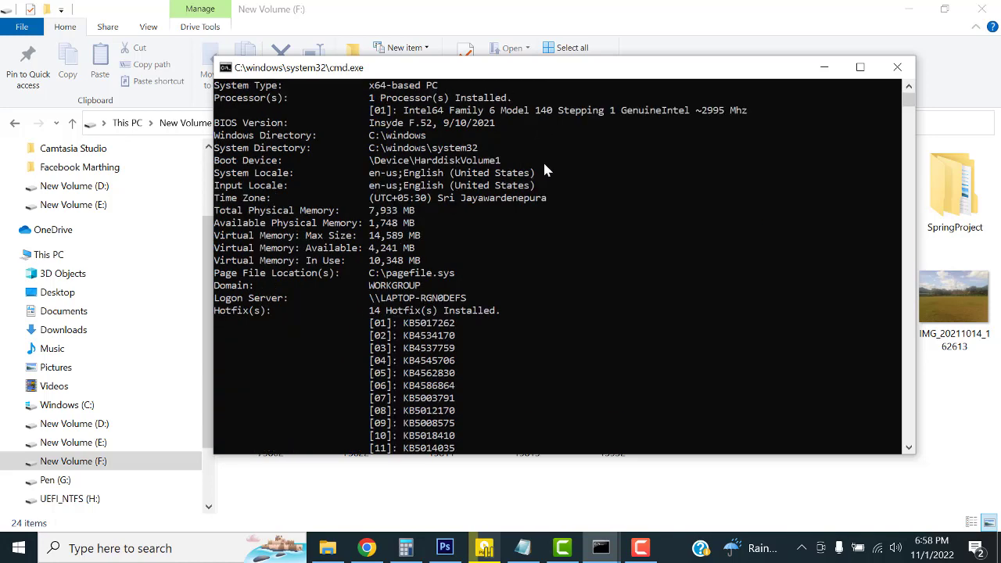
scroll(548, 159, down, 8)
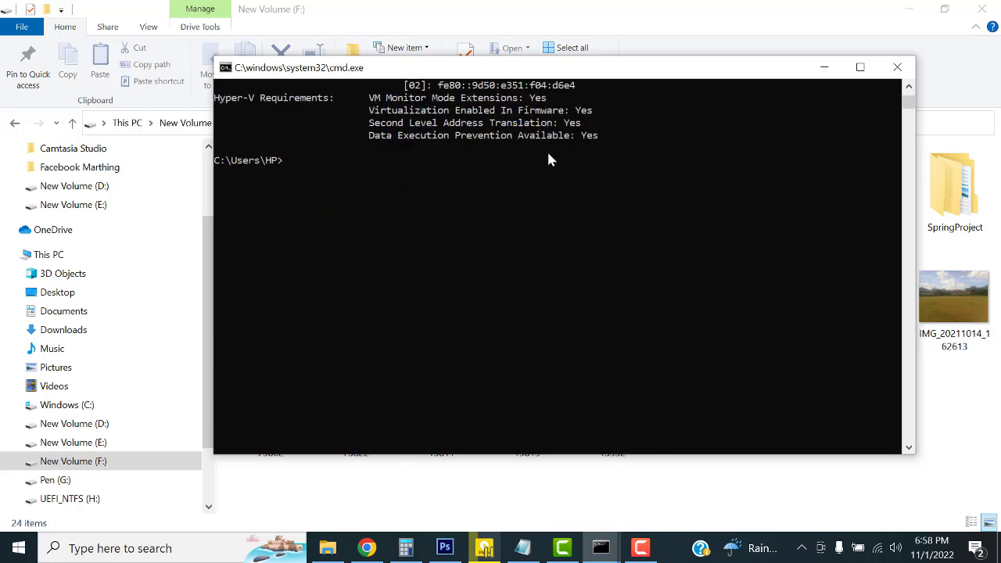
scroll(547, 159, up, 2)
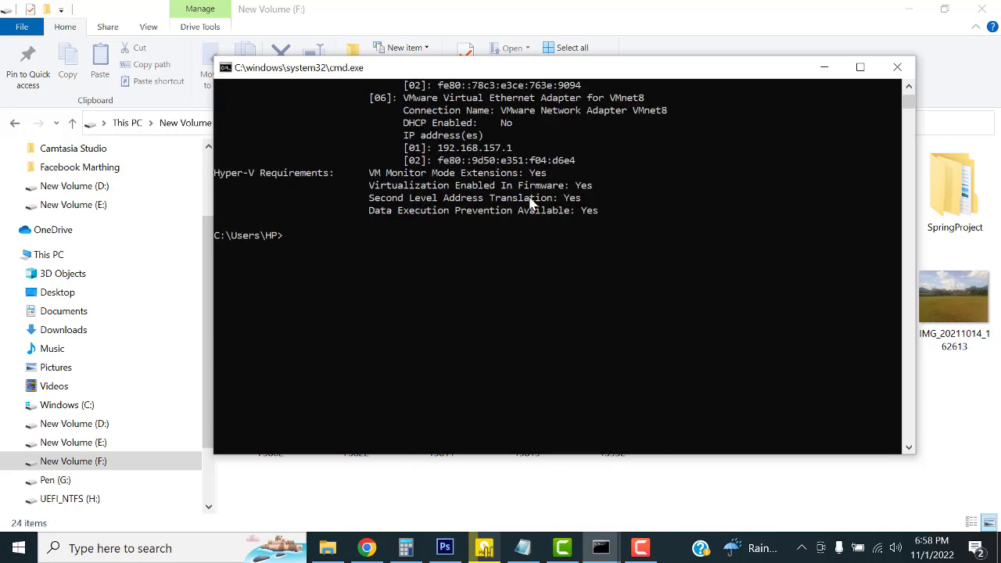
scroll(532, 205, up, 20)
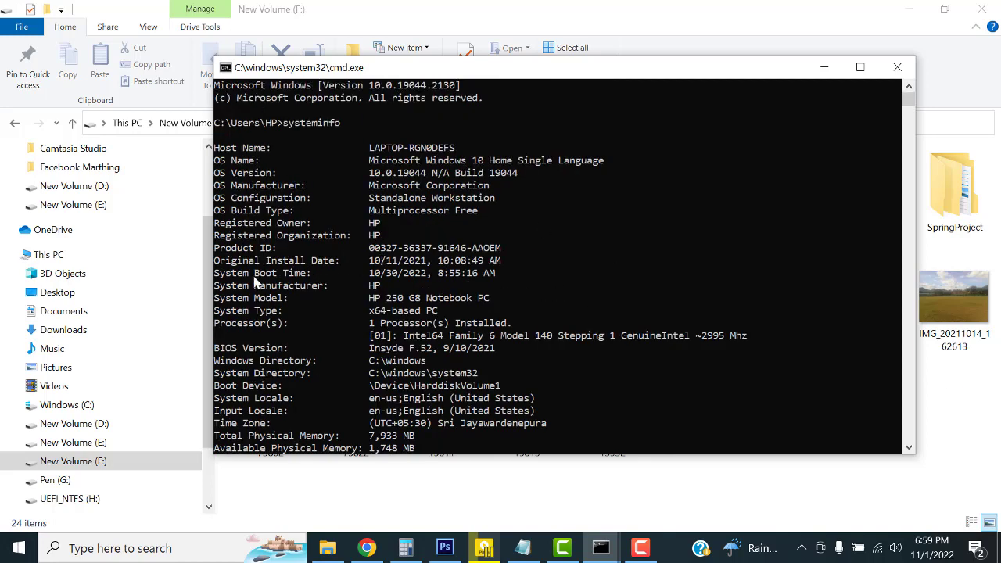
scroll(427, 340, down, 2)
click(896, 69)
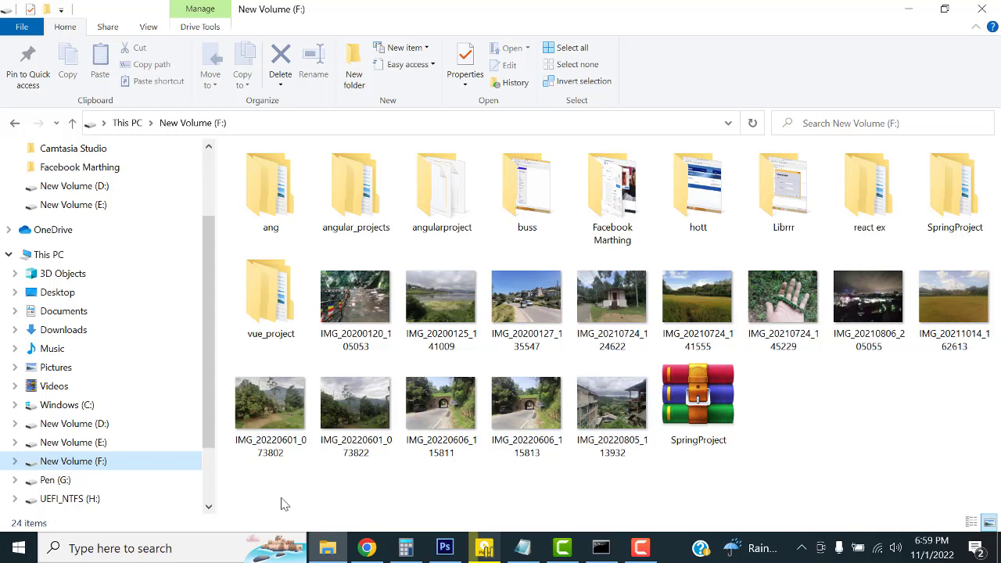
Step: Find and open Task Manager through the Windows search, and reposition its window on the screen
click(138, 550)
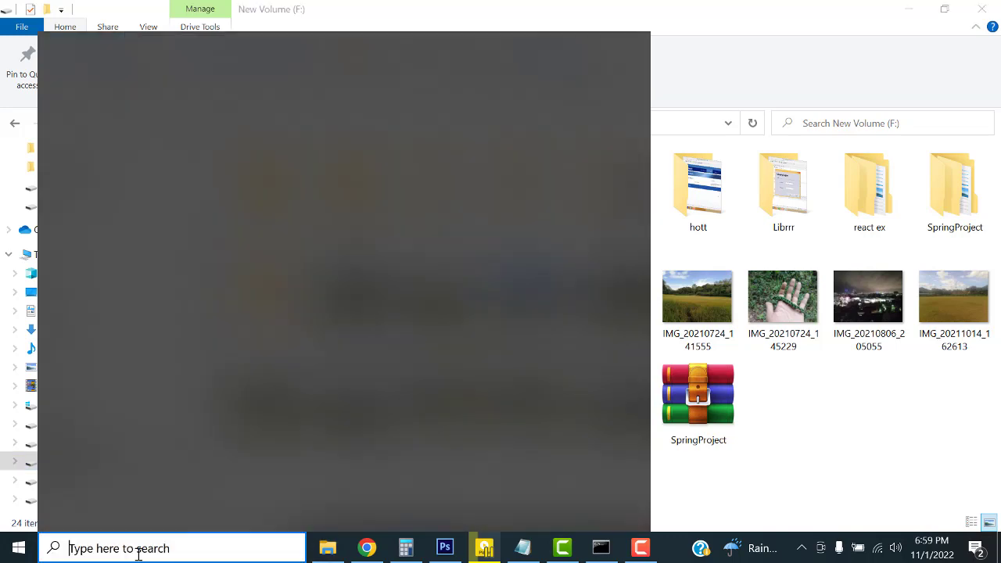
text(ta)
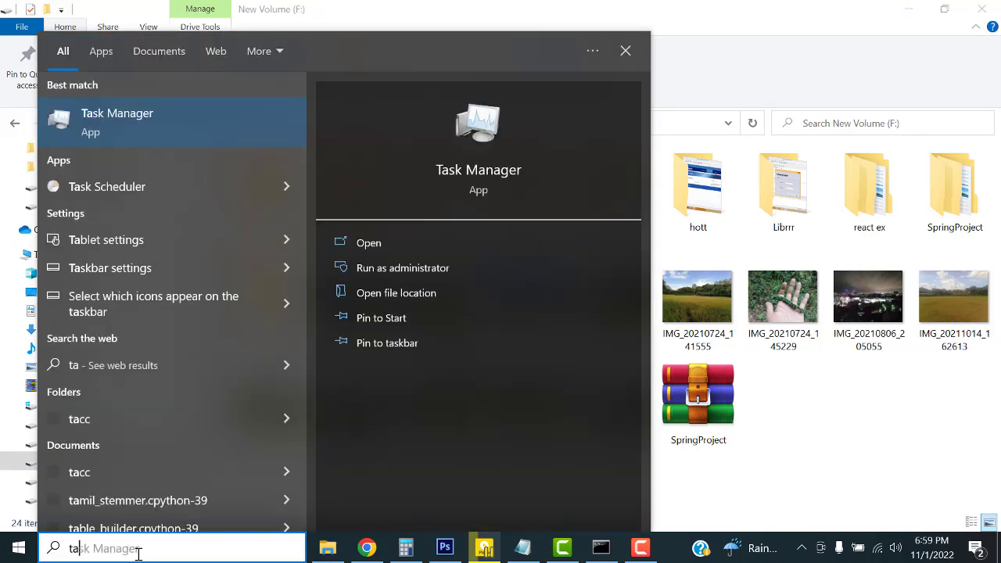
click(116, 130)
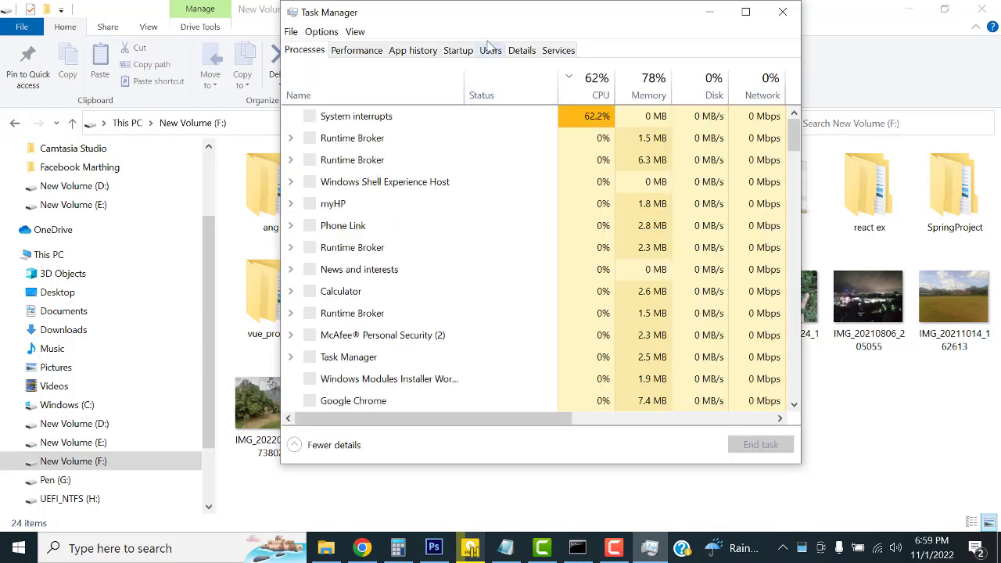
drag(448, 17, 474, 72)
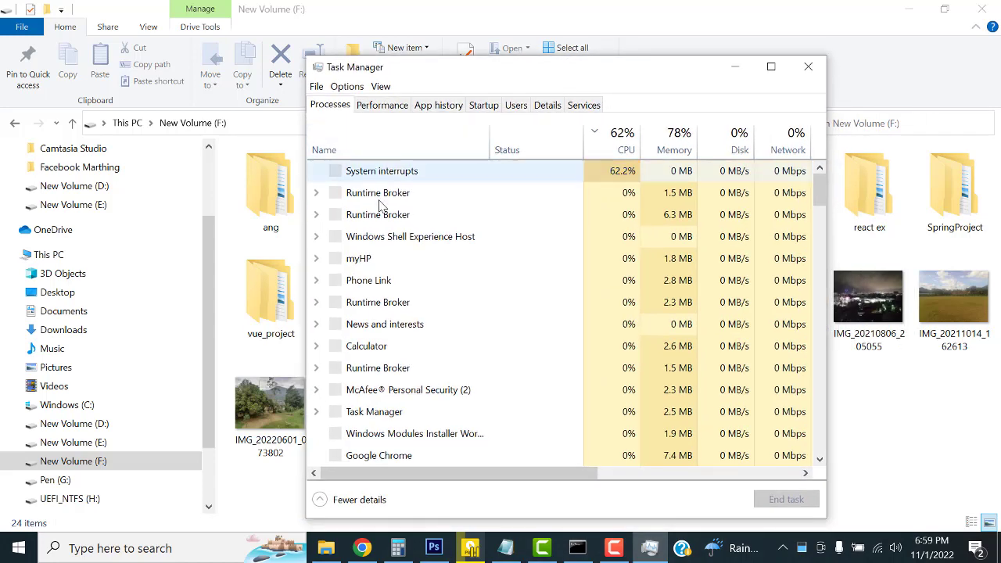
Step: View the CPU and Memory performance details in Task Manager, widening the window to fit the full processor name
click(383, 112)
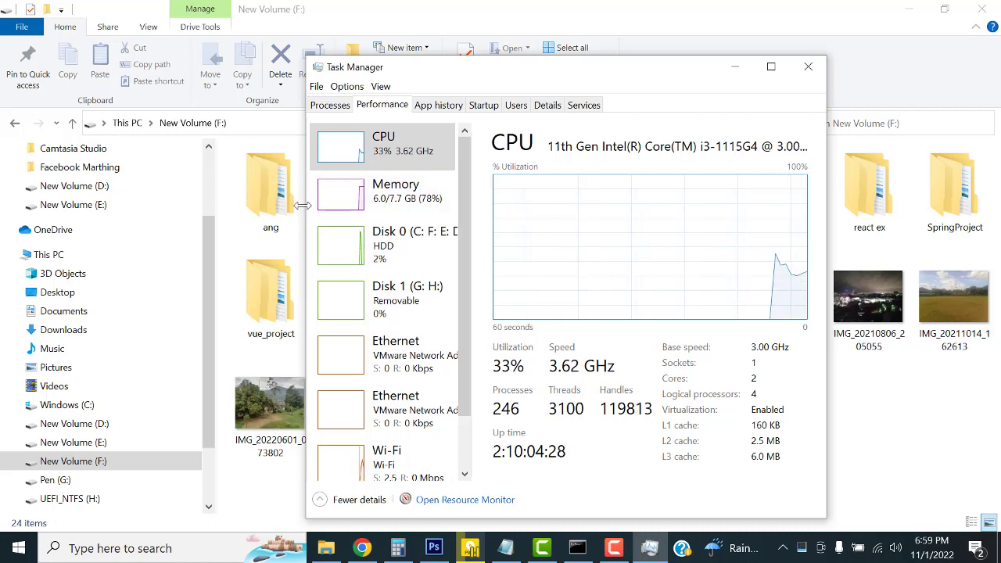
drag(306, 208, 131, 207)
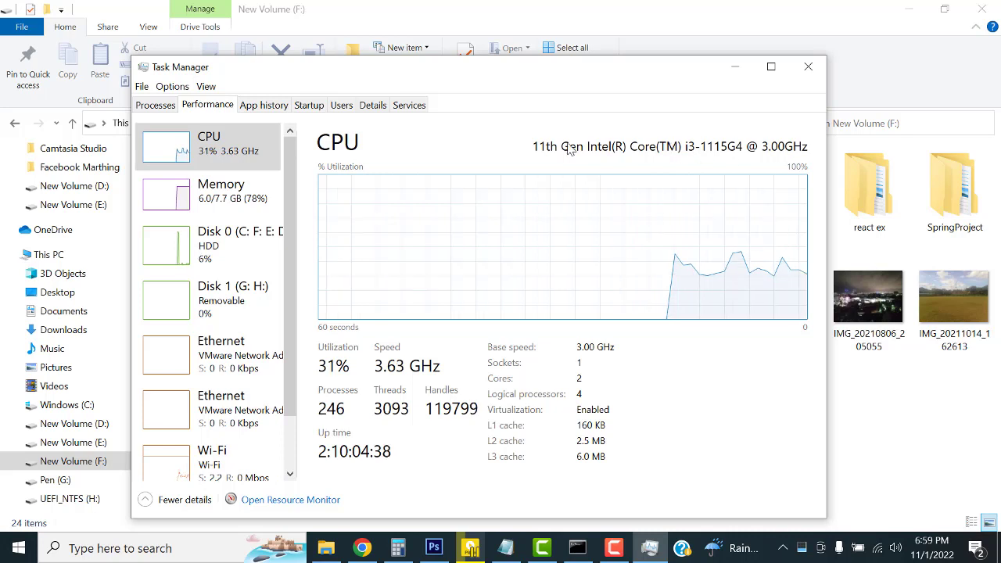
click(227, 199)
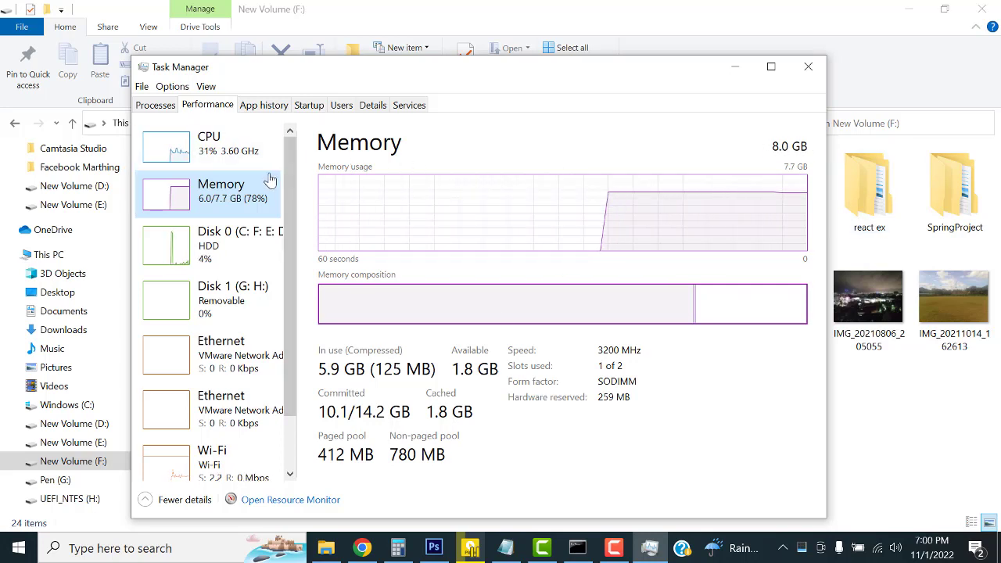
Step: Widen the performance resource list and view the details of Disk 0 and Disk 1
drag(298, 178, 361, 174)
click(258, 246)
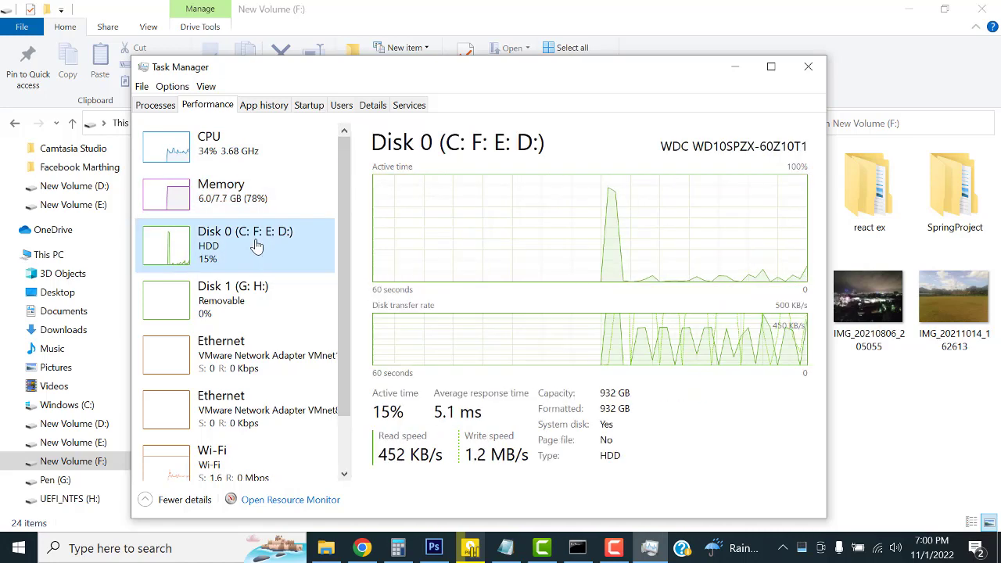
scroll(282, 282, down, 2)
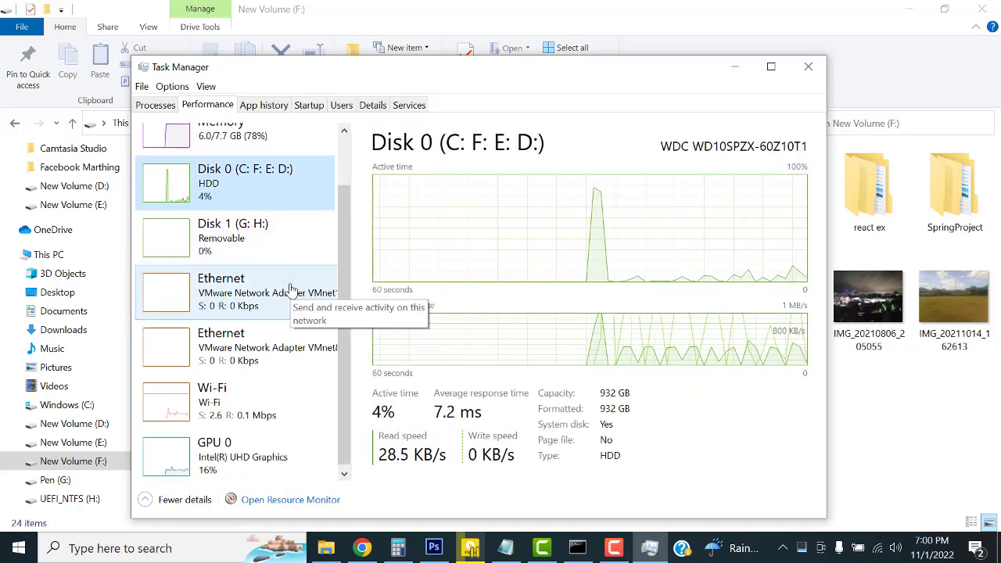
click(249, 238)
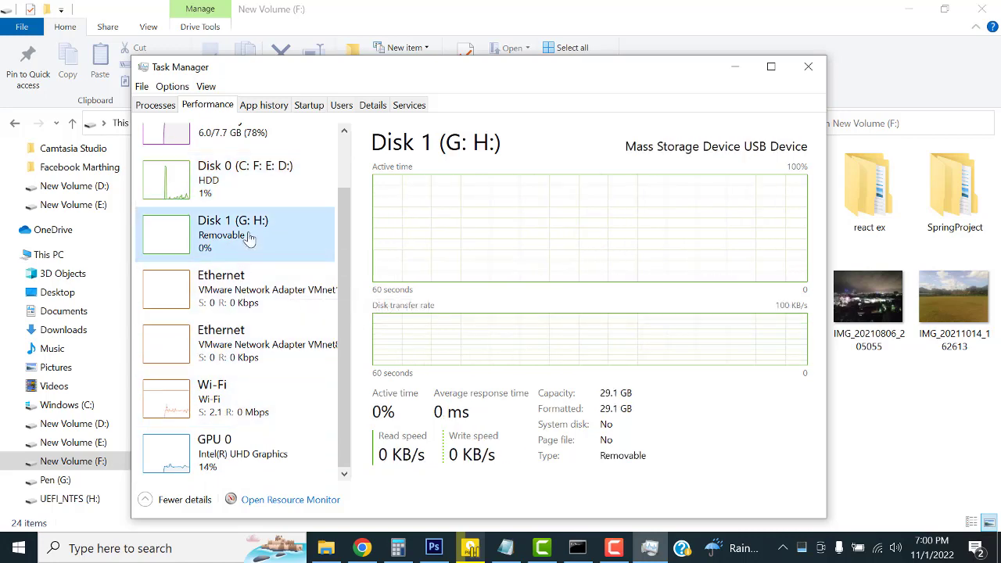
scroll(219, 301, up, 2)
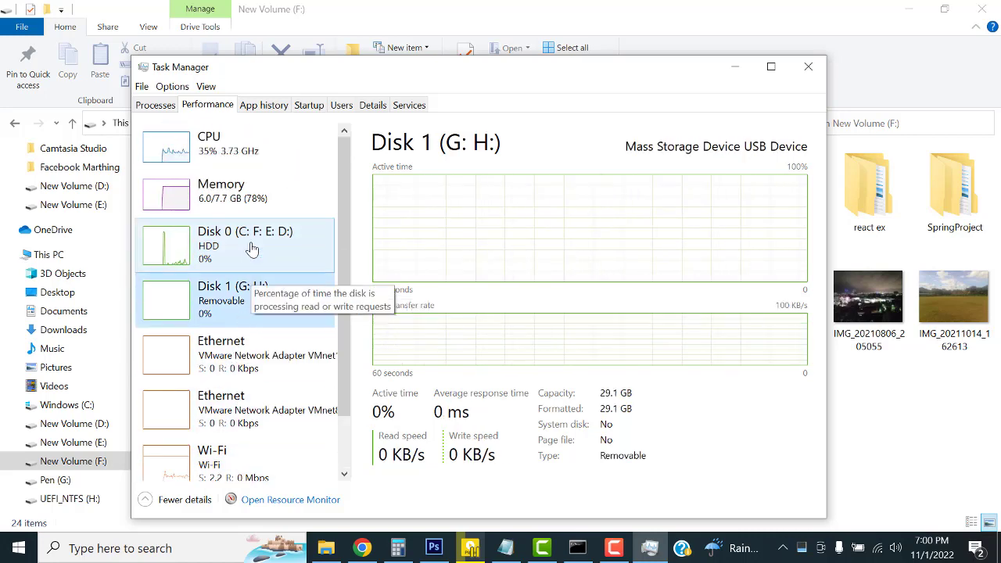
Step: Review the CPU, Memory and Disk 1 performance details again
click(242, 152)
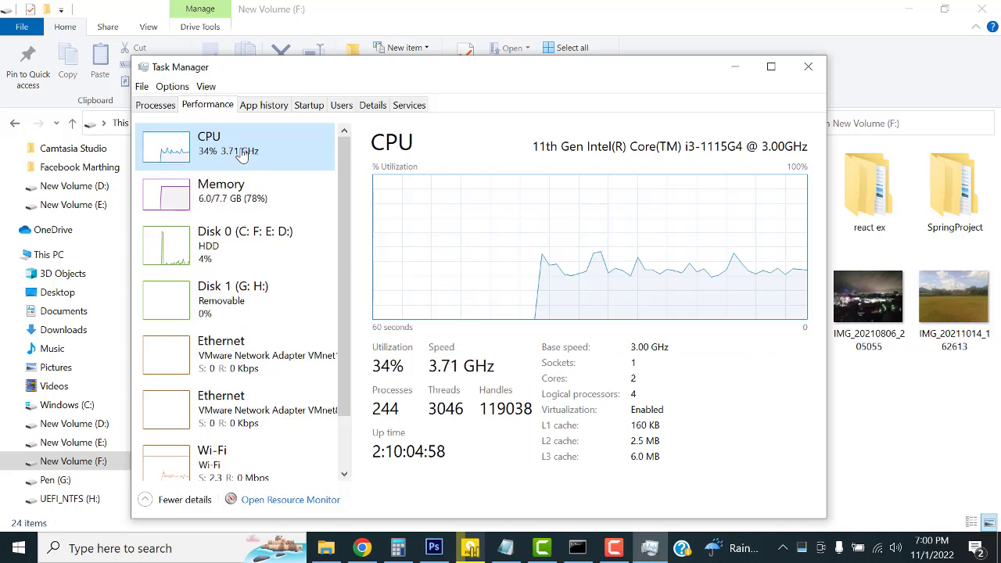
click(234, 196)
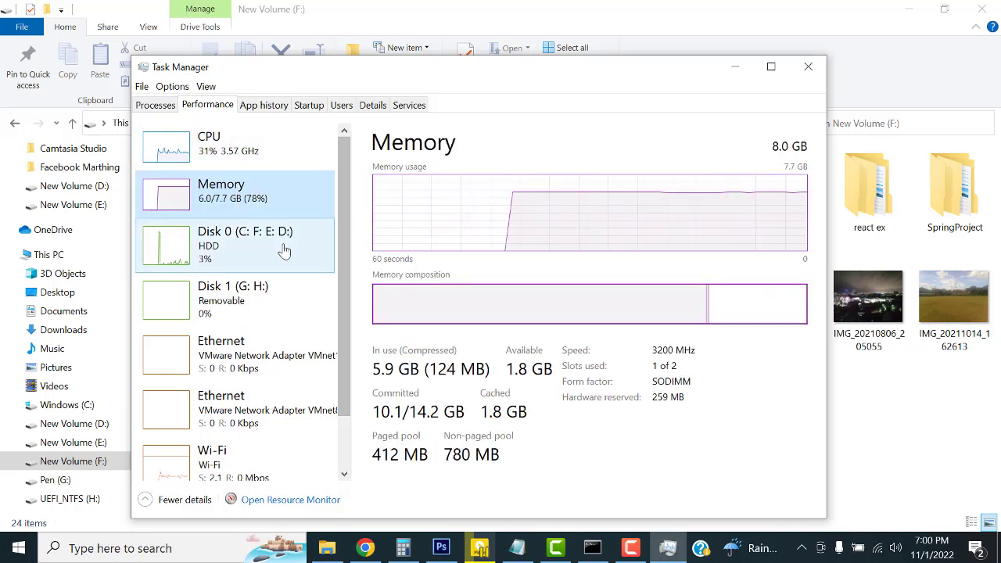
scroll(288, 256, down, 1)
scroll(287, 256, down, 1)
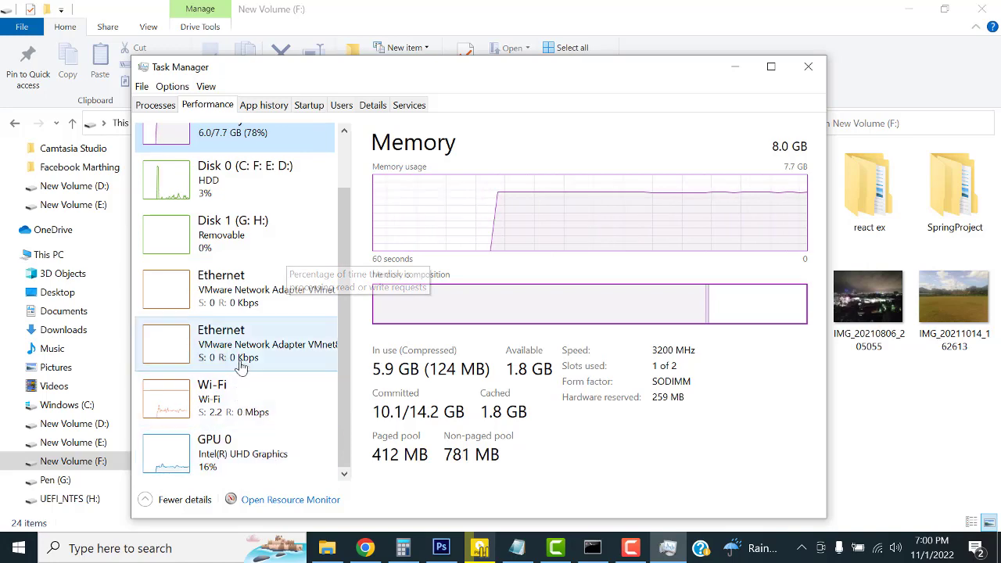
click(246, 248)
Step: View the performance details of the VMnet1 and VMnet8 Ethernet adapters, Wi-Fi and GPU 0
click(241, 296)
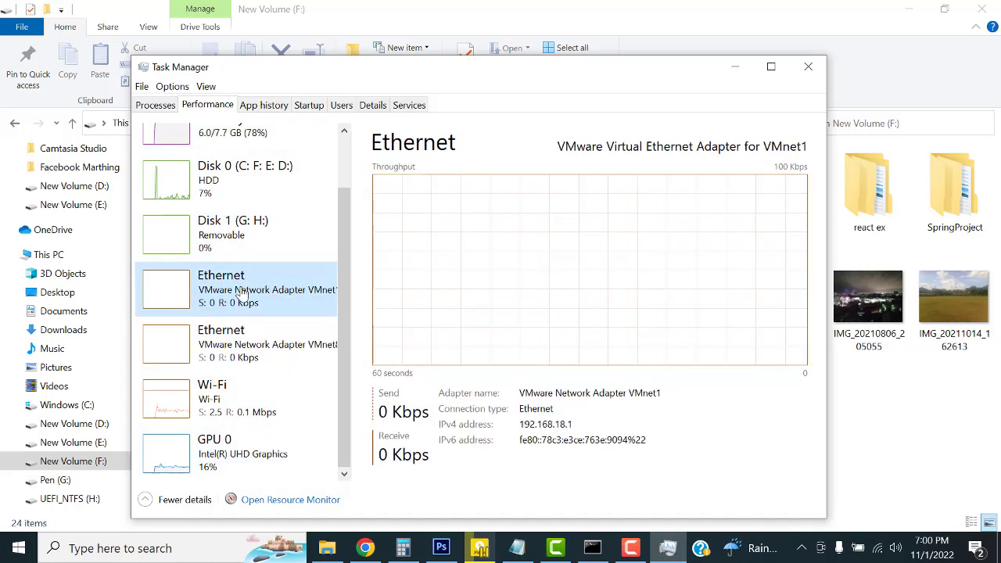
click(242, 336)
click(231, 402)
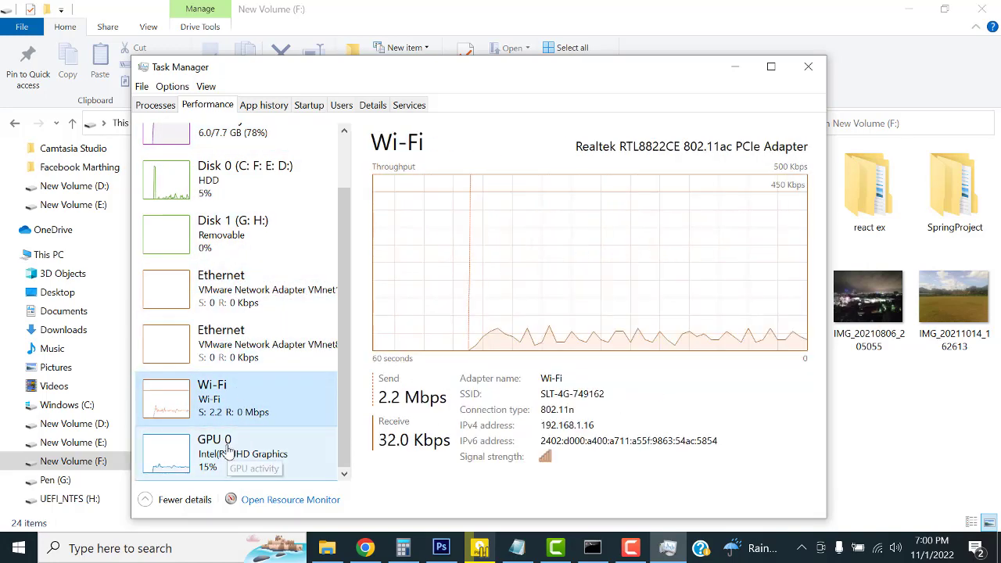
click(229, 451)
click(225, 408)
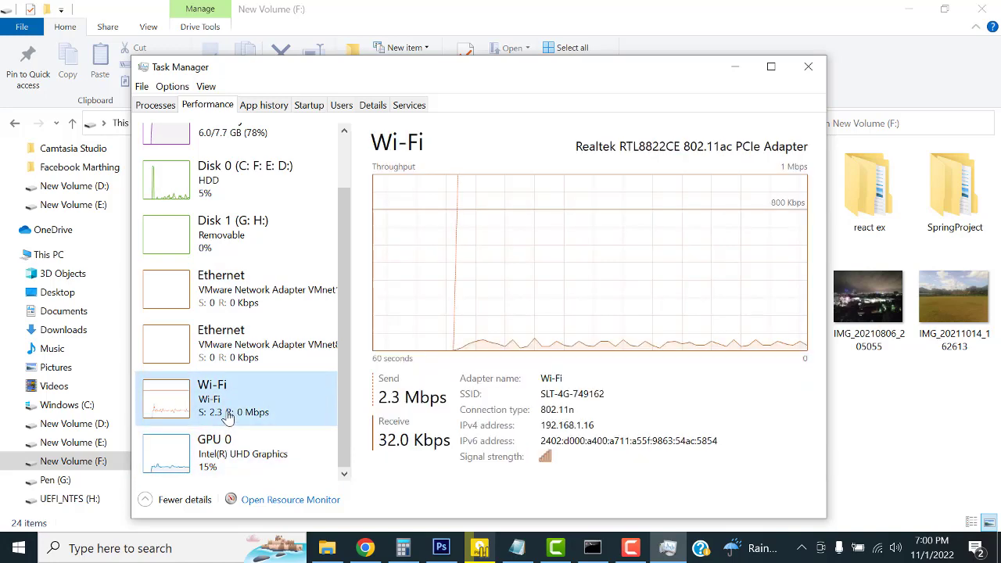
click(223, 460)
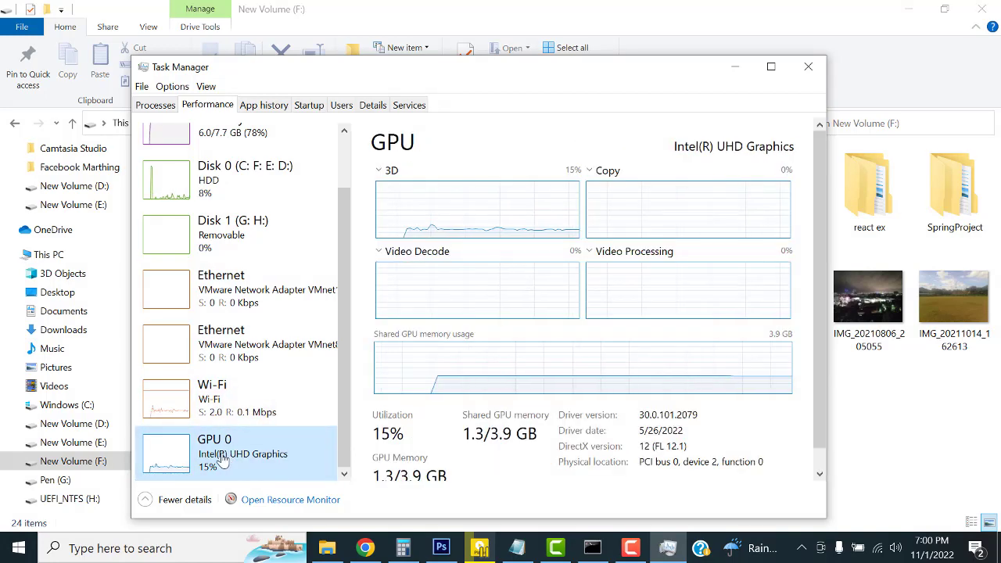
Step: Recheck the performance details of the VMnet1 Ethernet adapter and Disk 1
click(249, 278)
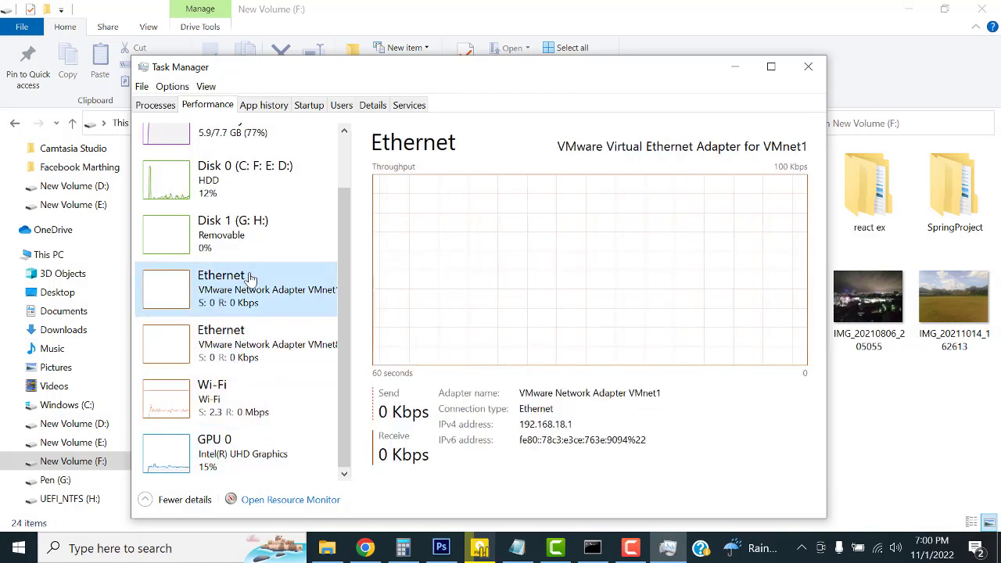
click(262, 241)
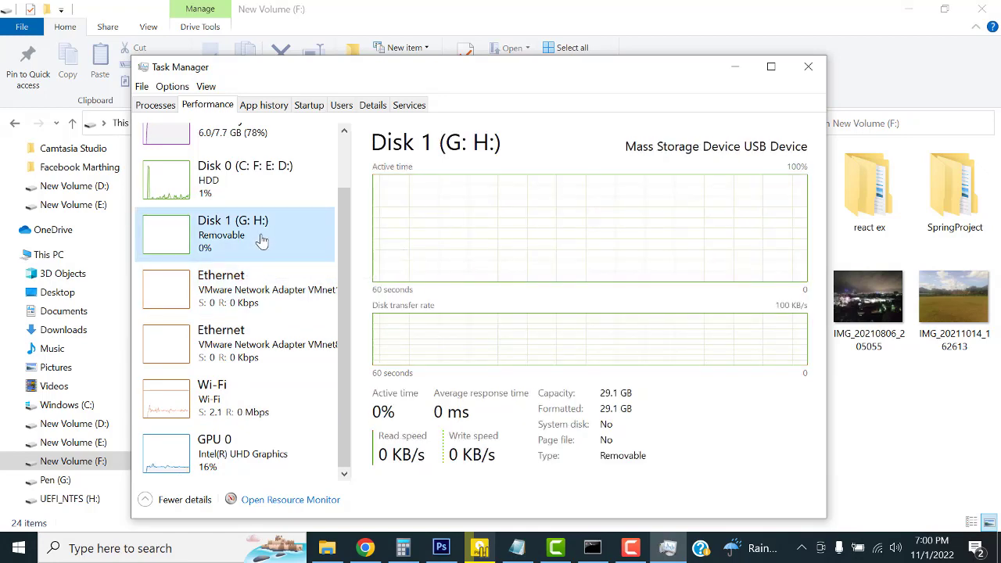
scroll(262, 250, up, 1)
Step: Look through Task Manager's App history and Startup information, and show the running processes
click(275, 105)
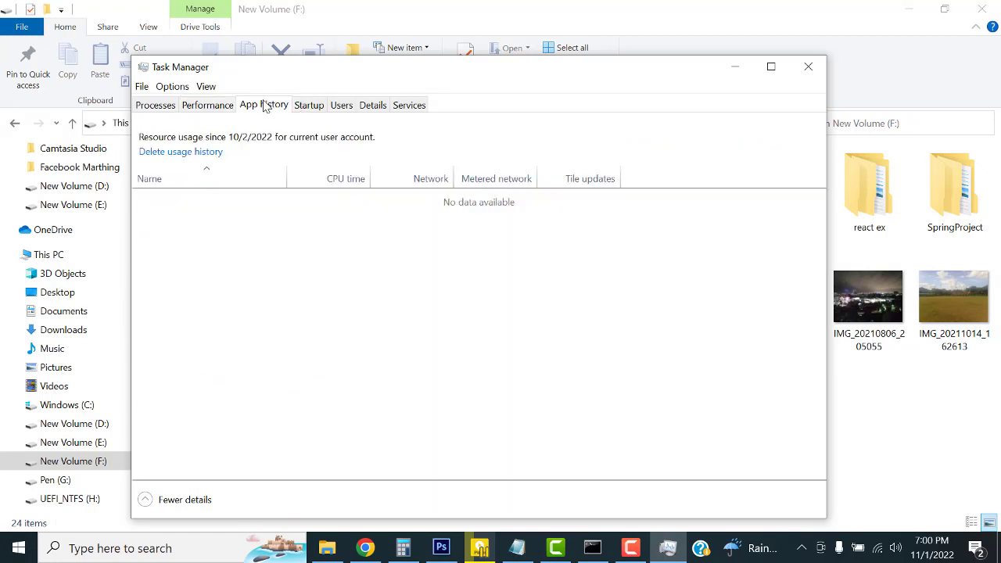
click(309, 106)
click(258, 112)
click(212, 113)
click(161, 110)
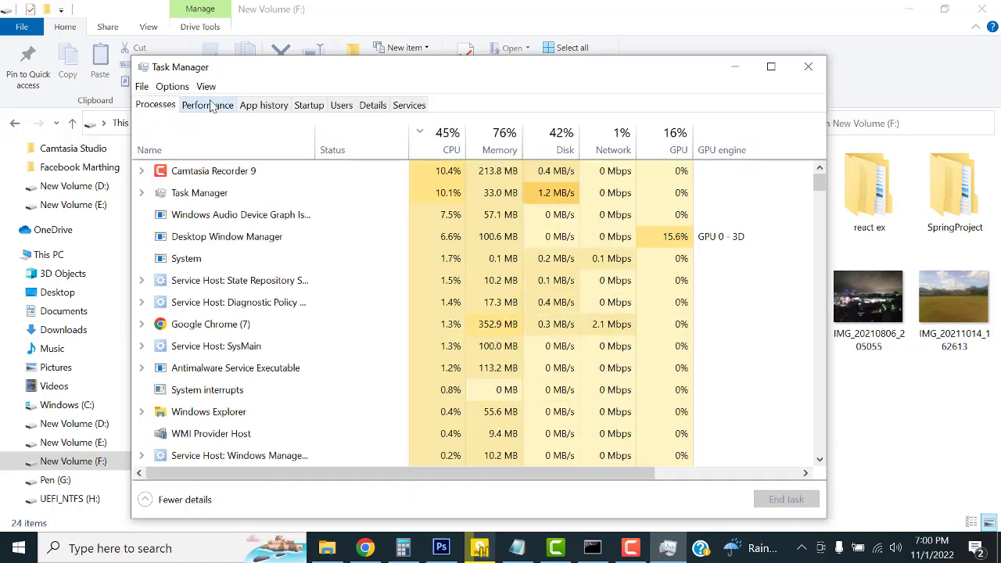
Step: Return to the CPU performance details to read the core and cache specifications, and reposition the Task Manager window
click(211, 106)
click(236, 141)
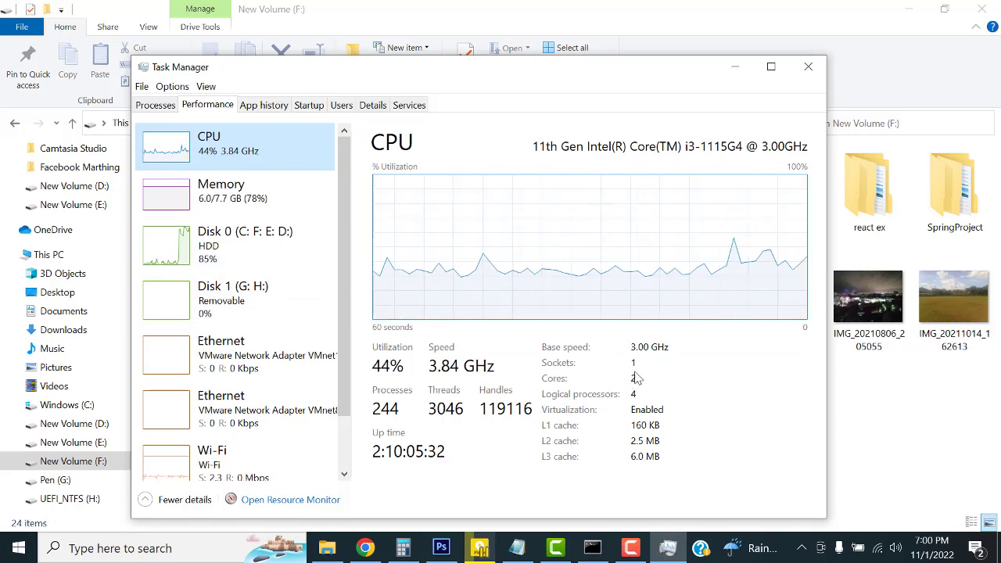
drag(523, 67, 437, 26)
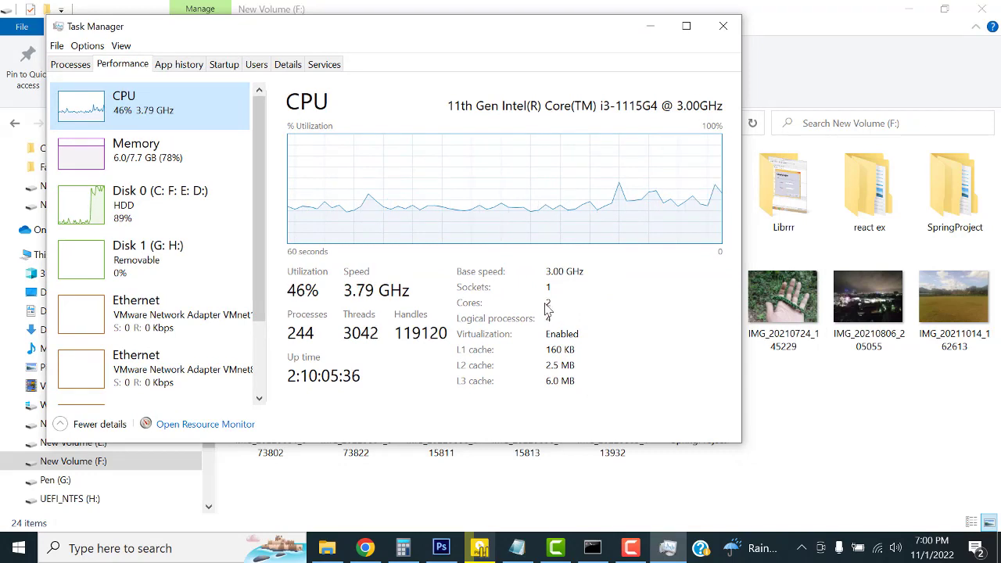